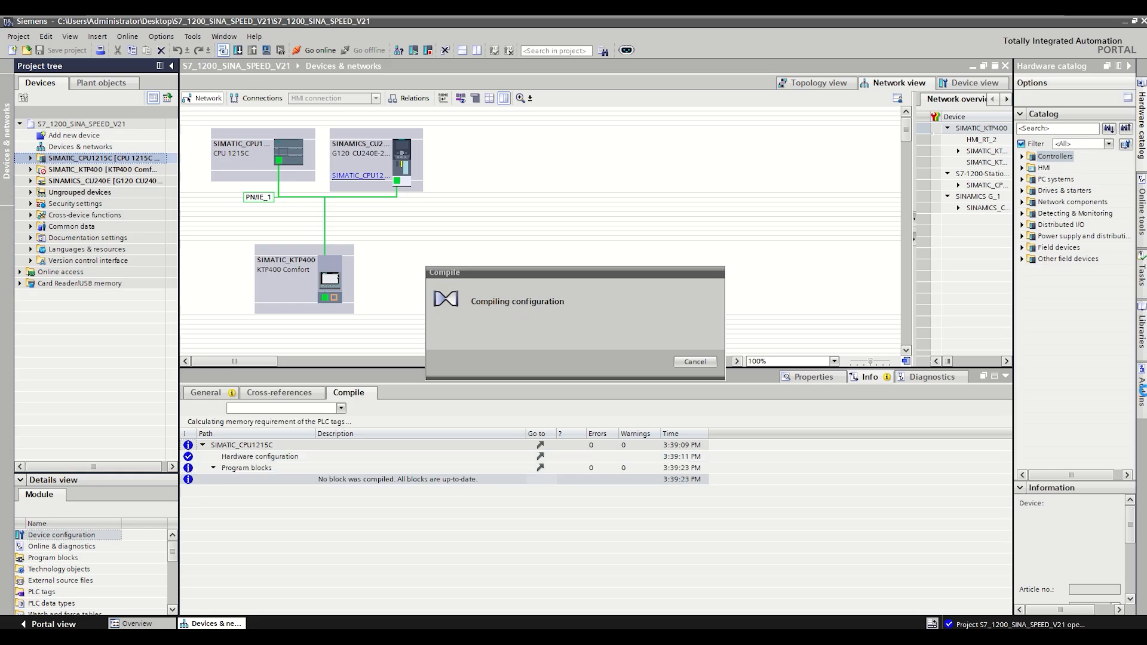
Add Siemens.S7-1200G2MigrationTool.addin from the migration tool folder in Downloads as a user add-in
left_click(1142, 394)
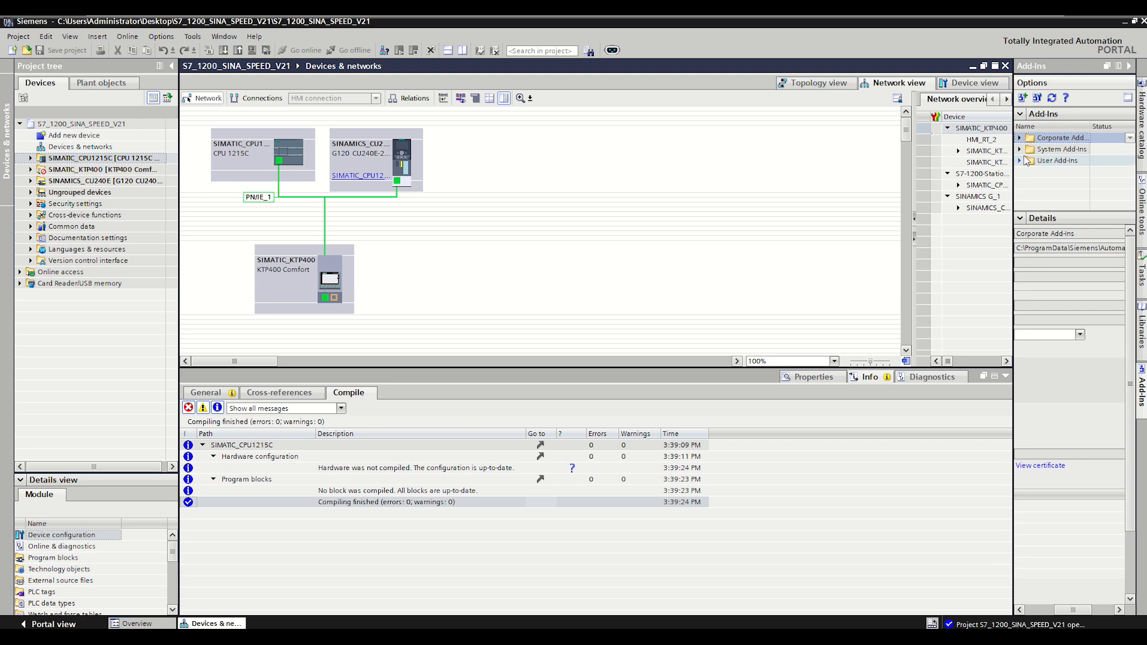
left_click(1023, 99)
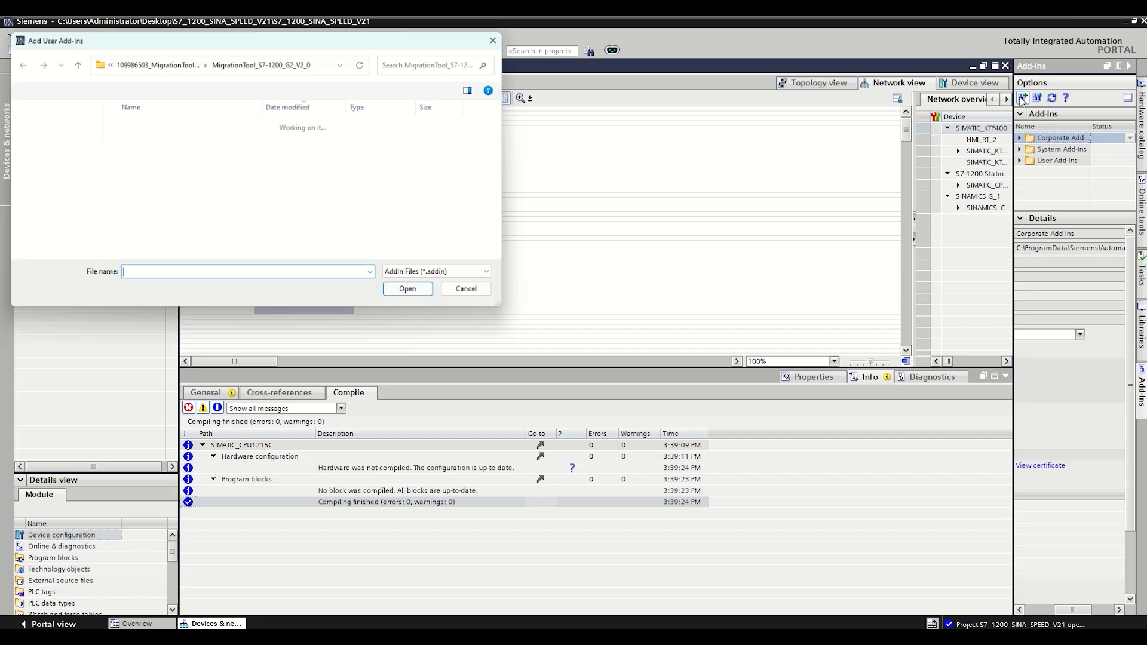
scroll(62, 149, "up", 2)
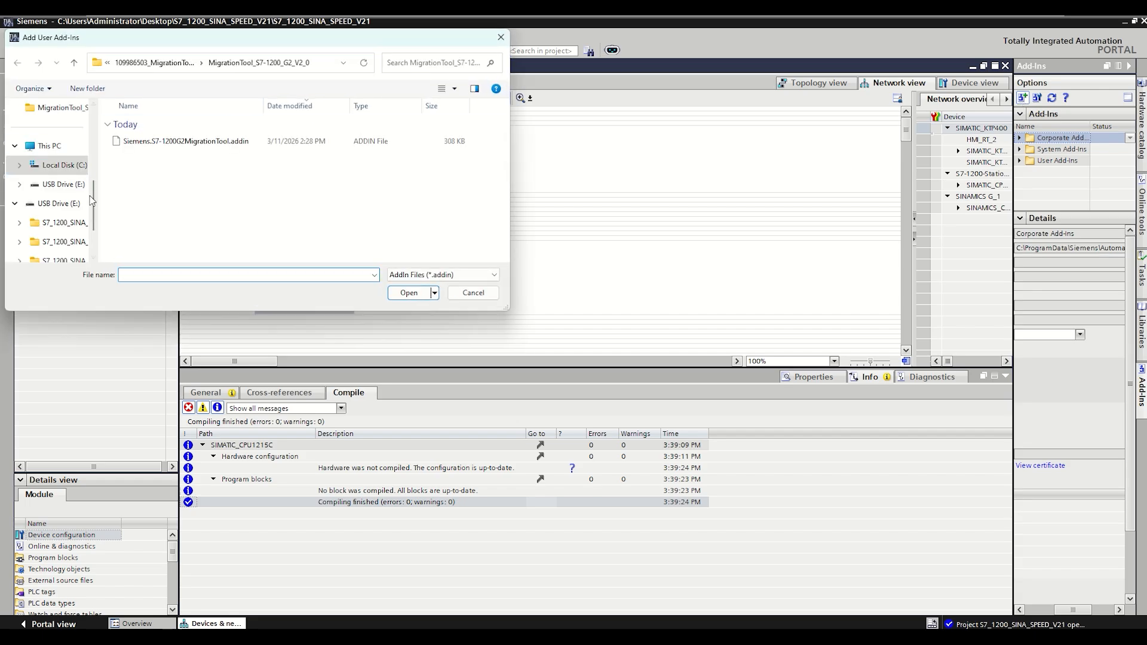
mouse_move(100, 160)
left_mouse_down()
mouse_move(97, 173)
mouse_move(98, 150)
left_mouse_up()
left_click(59, 148)
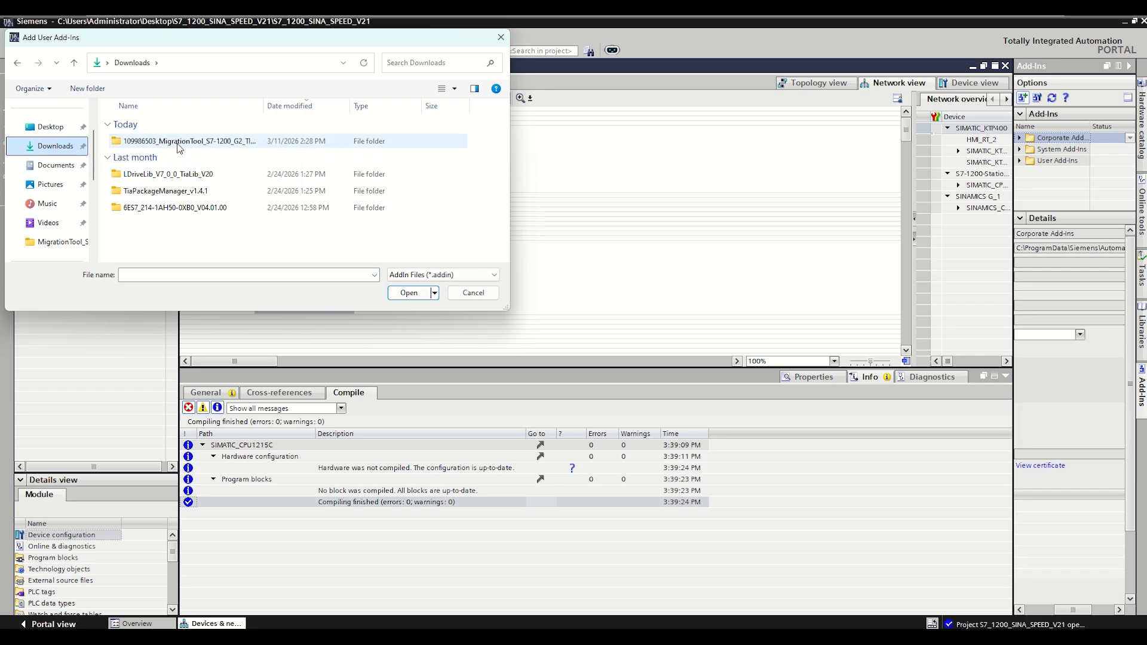
double_click(186, 144)
double_click(164, 147)
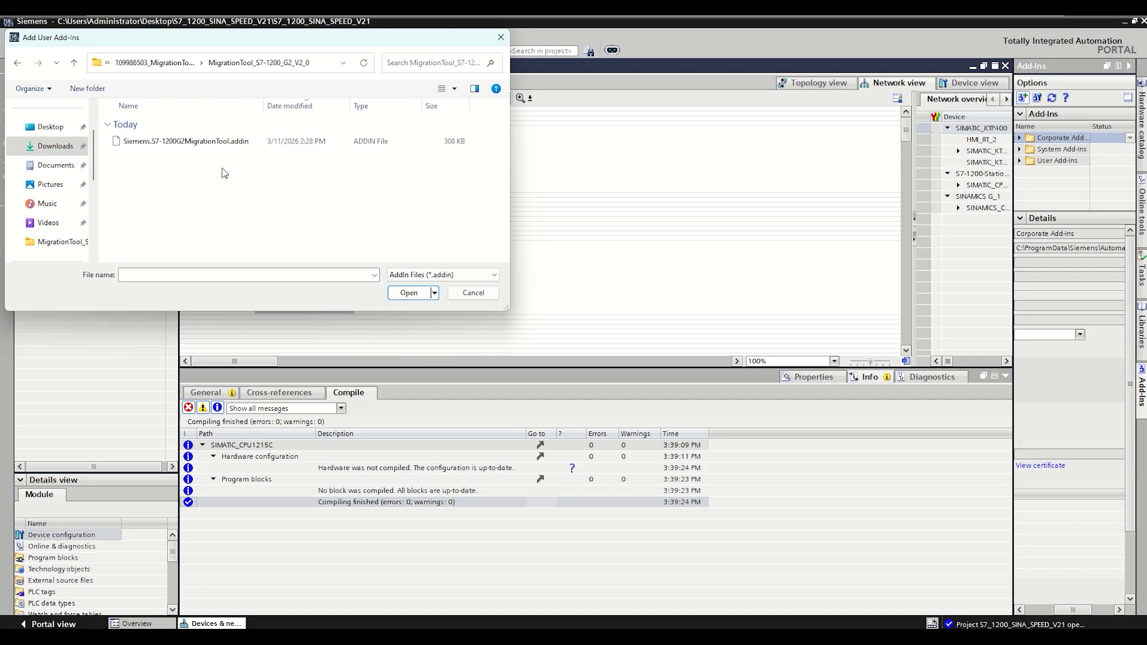
double_click(194, 144)
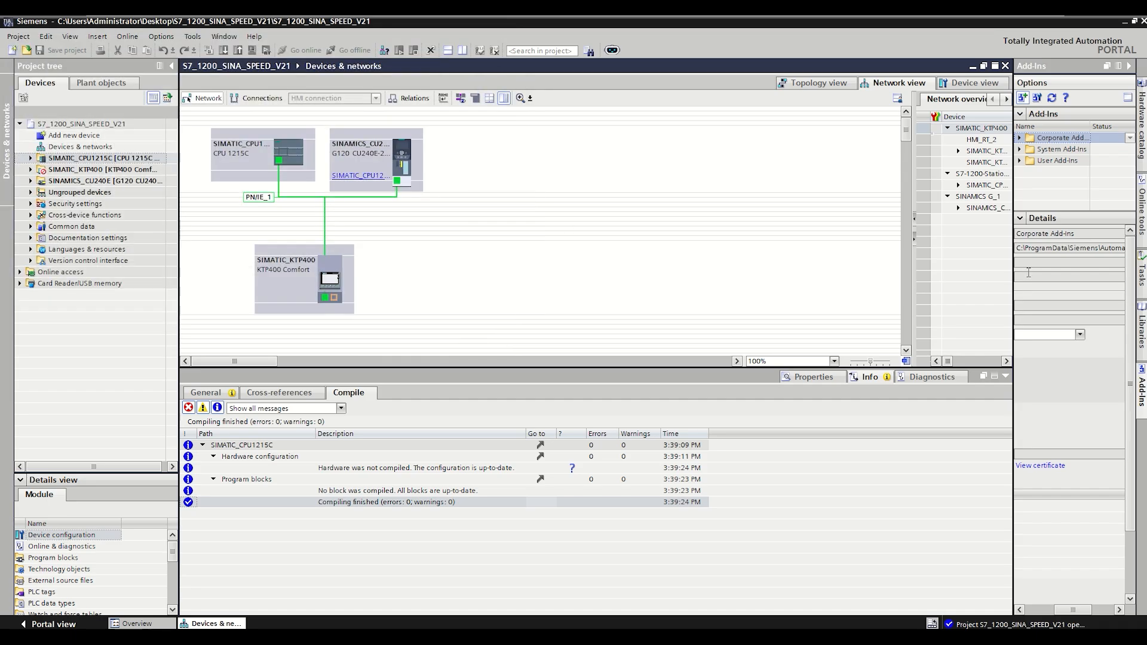
Activate the Siemens.S7-1200G2MigrationTool.addin user add-in and accept its requested permissions
left_click_drag(1014, 191, 688, 187)
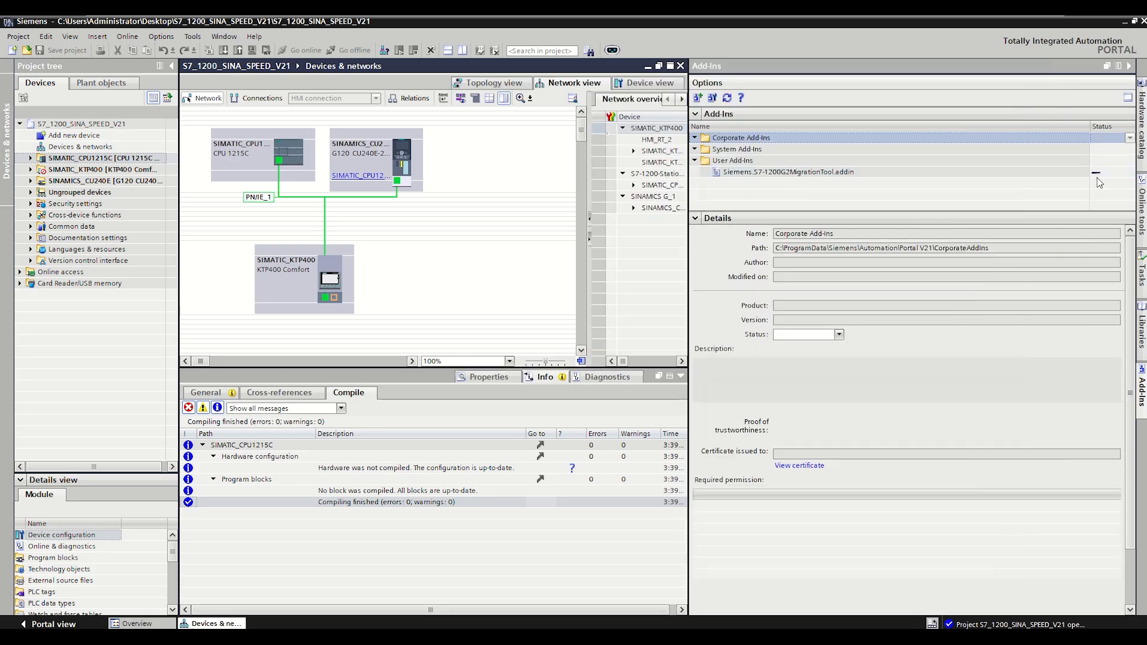
right_click(841, 174)
left_click(852, 180)
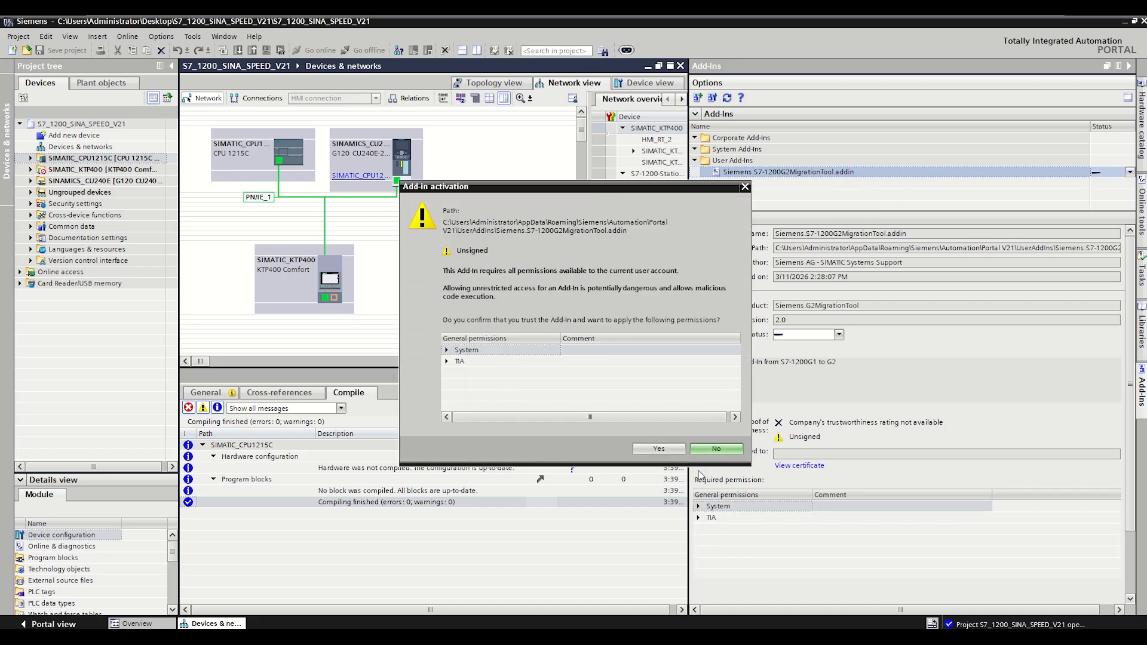
left_click(659, 449)
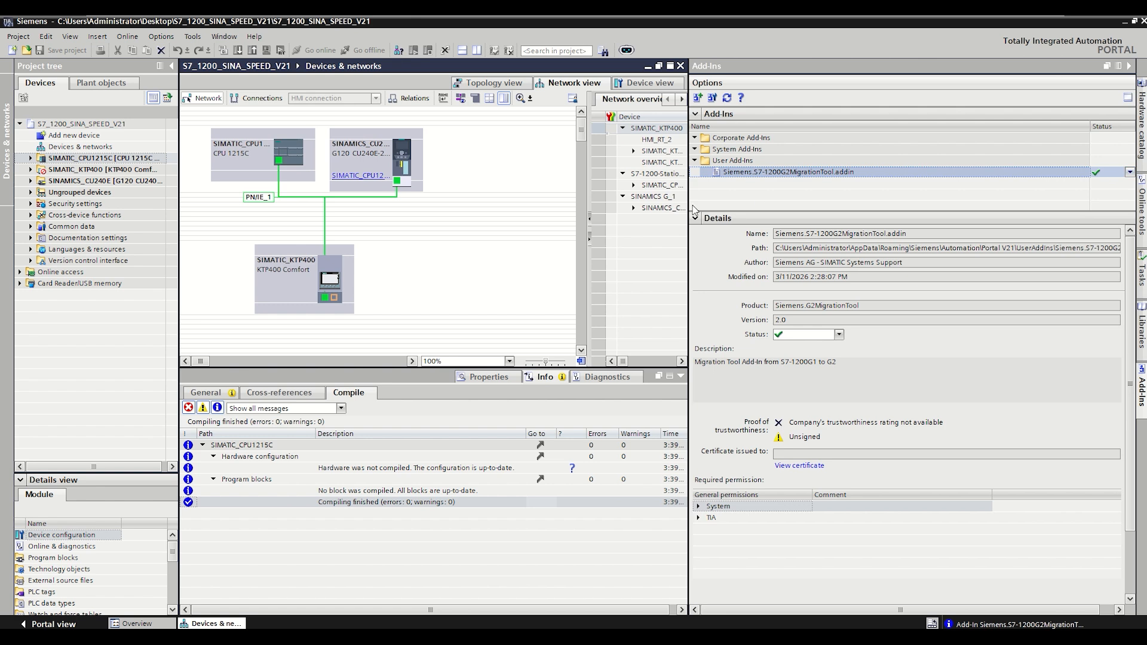
left_click_drag(688, 204, 930, 204)
Run the S7-1200 G2 migration check on SIMATIC_CPU1215C, open the report folder, and put the folder window away
left_click(106, 159)
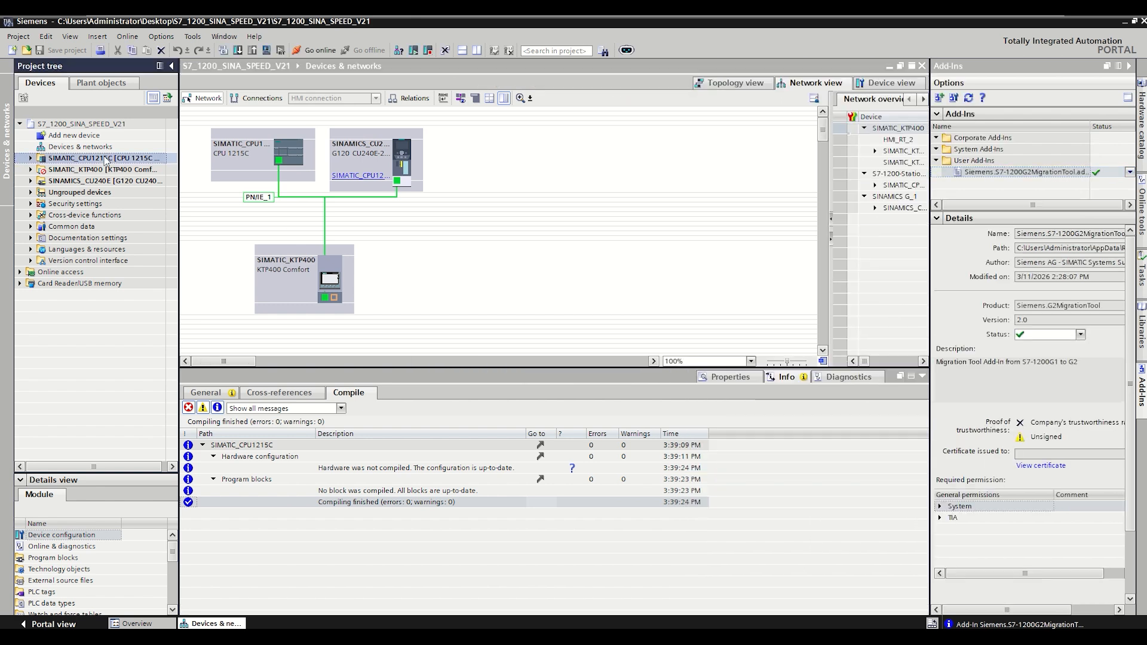
right_click(108, 159)
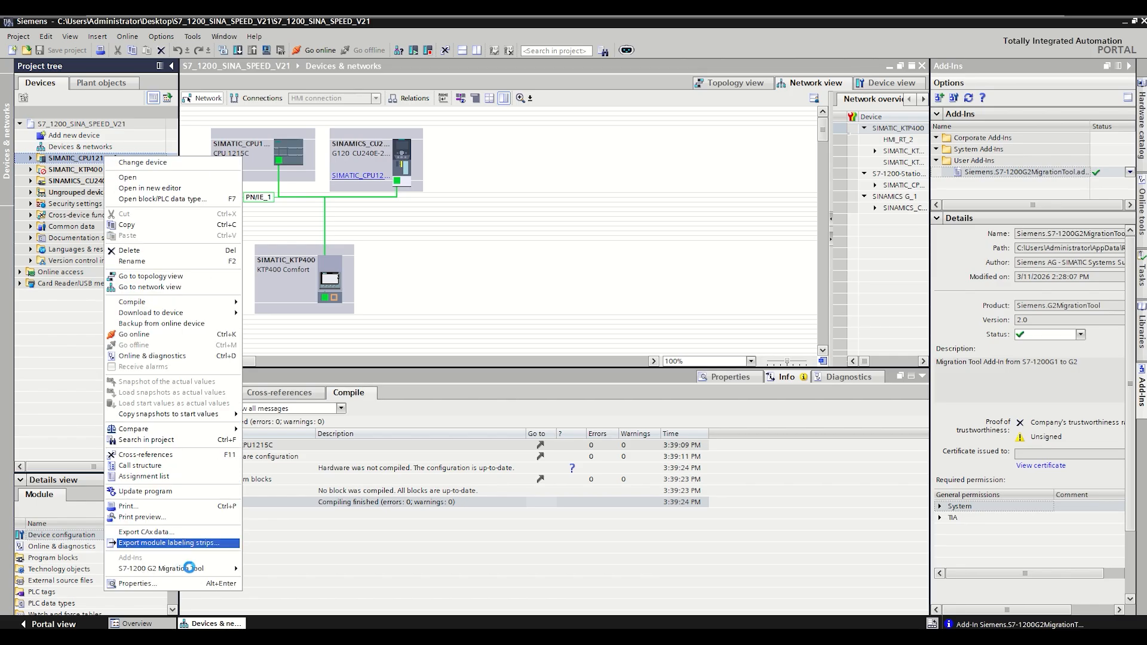
mouse_move(188, 568)
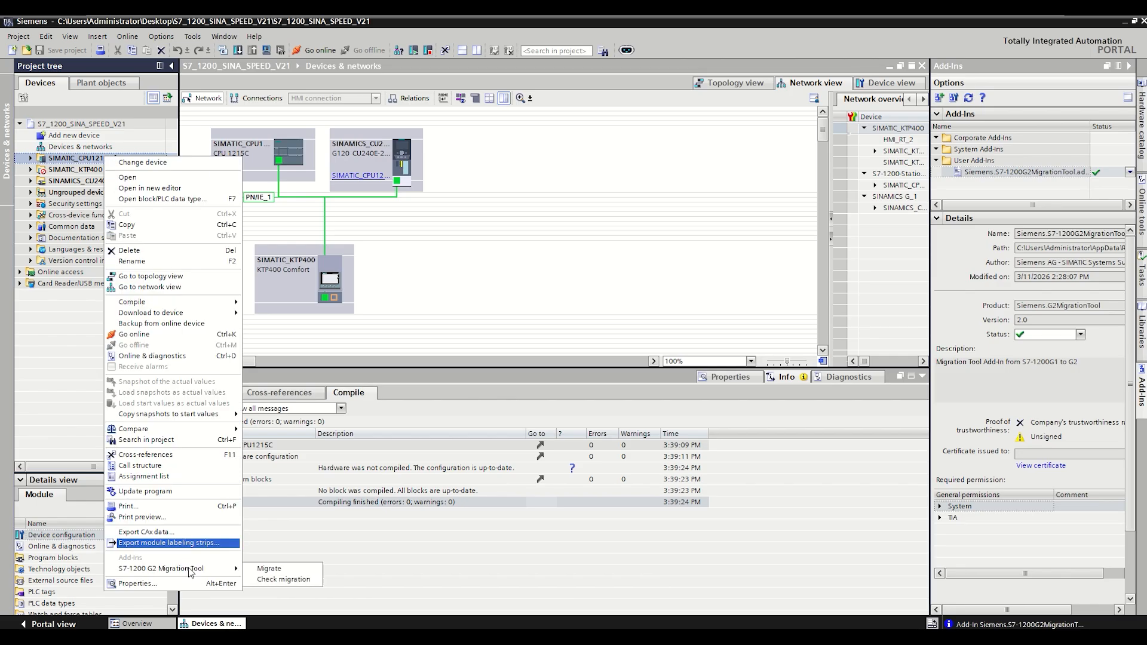
left_click(273, 580)
left_click(274, 587)
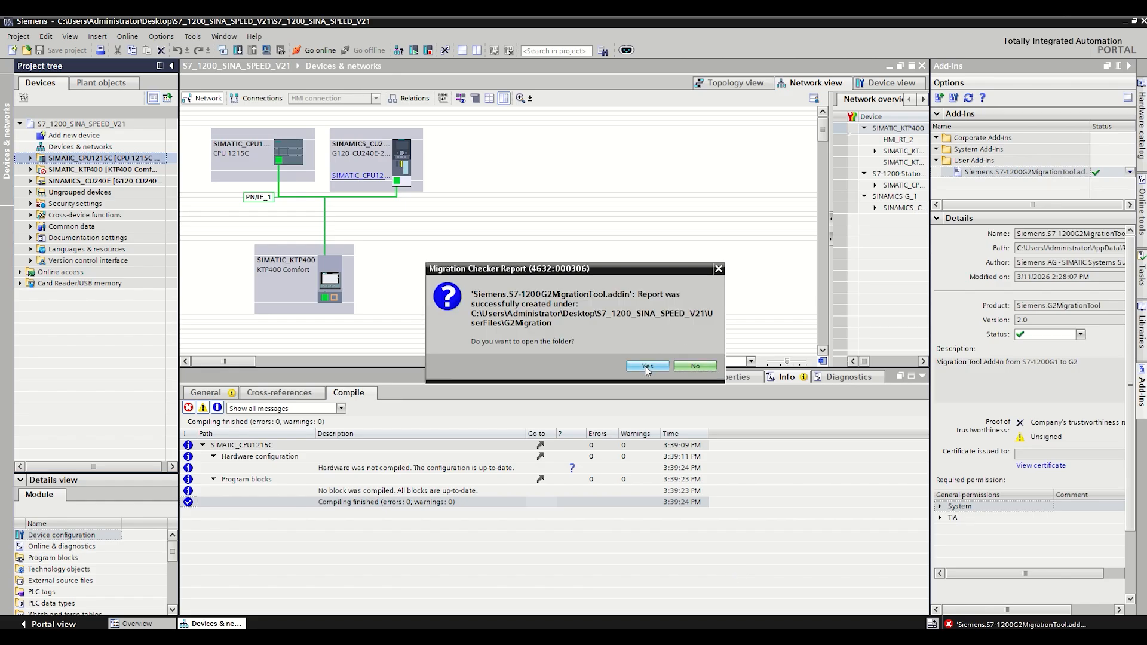
left_click(645, 369)
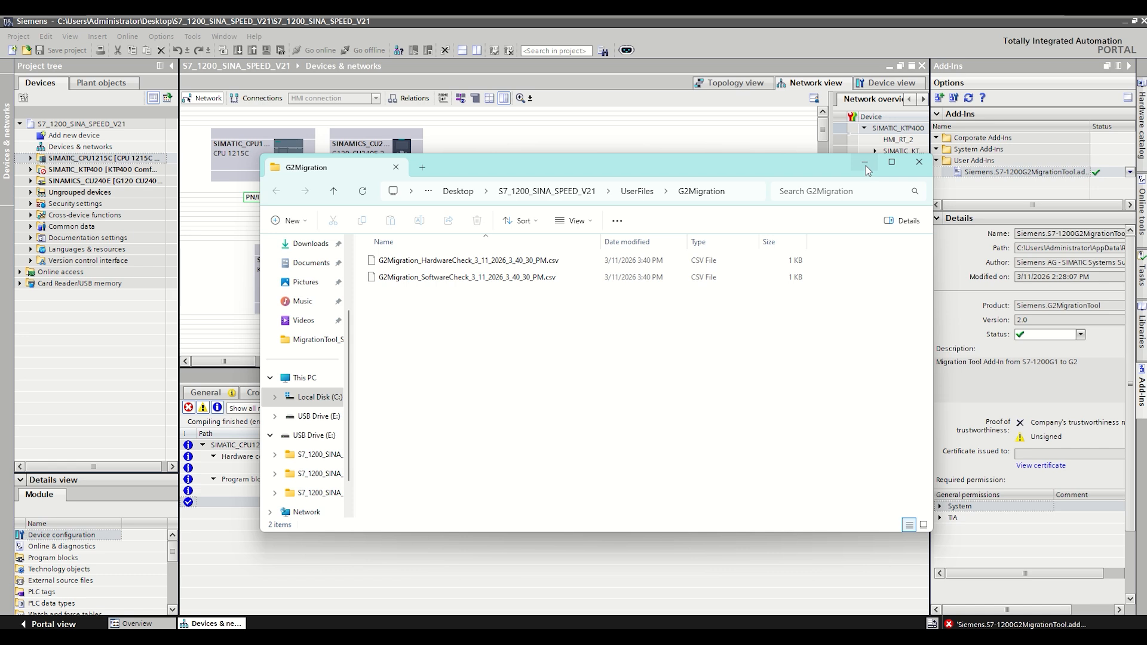
left_click_drag(775, 166, 636, 227)
left_click(726, 224)
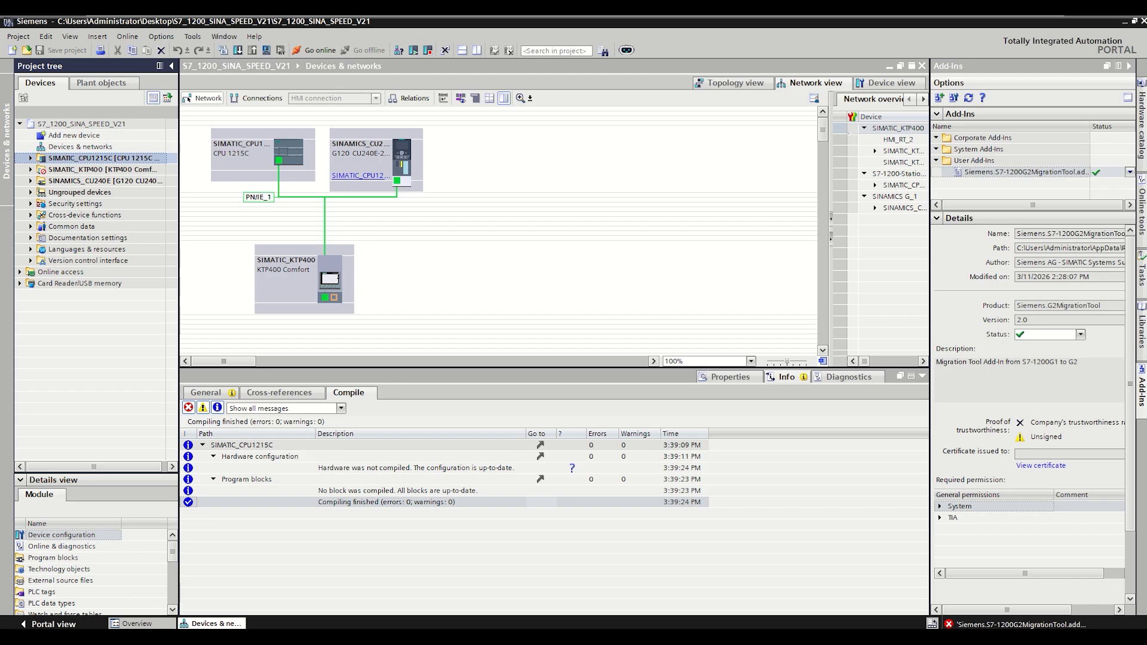
Switch to Excel, examine each module's article number, migration status and suggested replacement in the hardware check report, and close it without saving
key("alt+Tab")
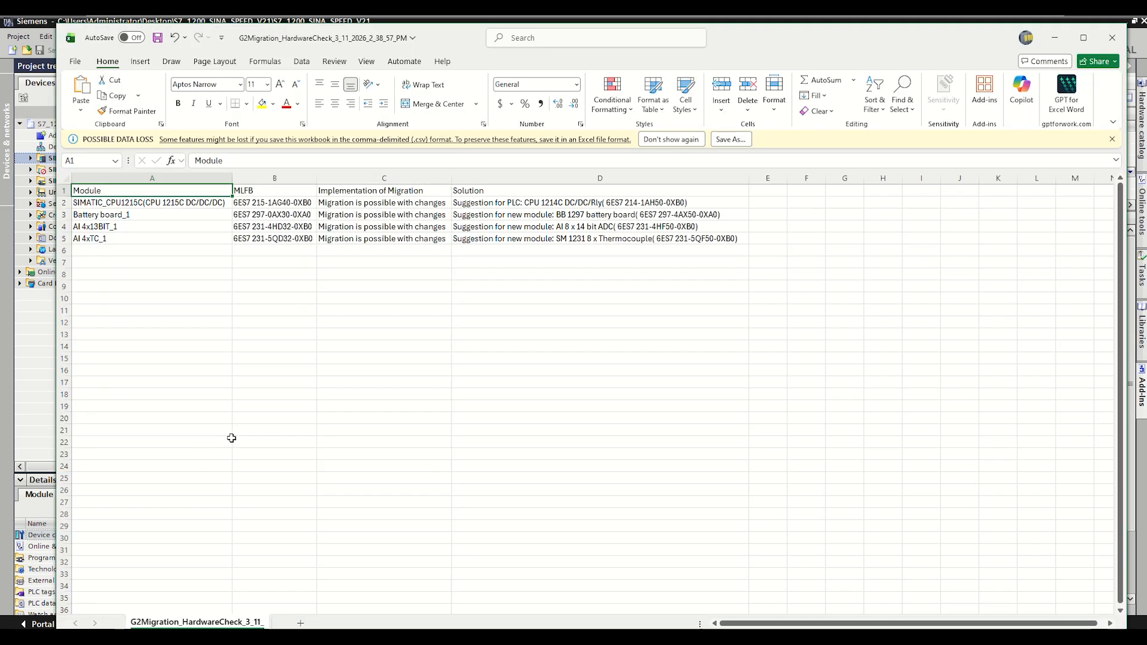
left_click(149, 206)
left_click(141, 215)
left_click(117, 227)
left_click(114, 239)
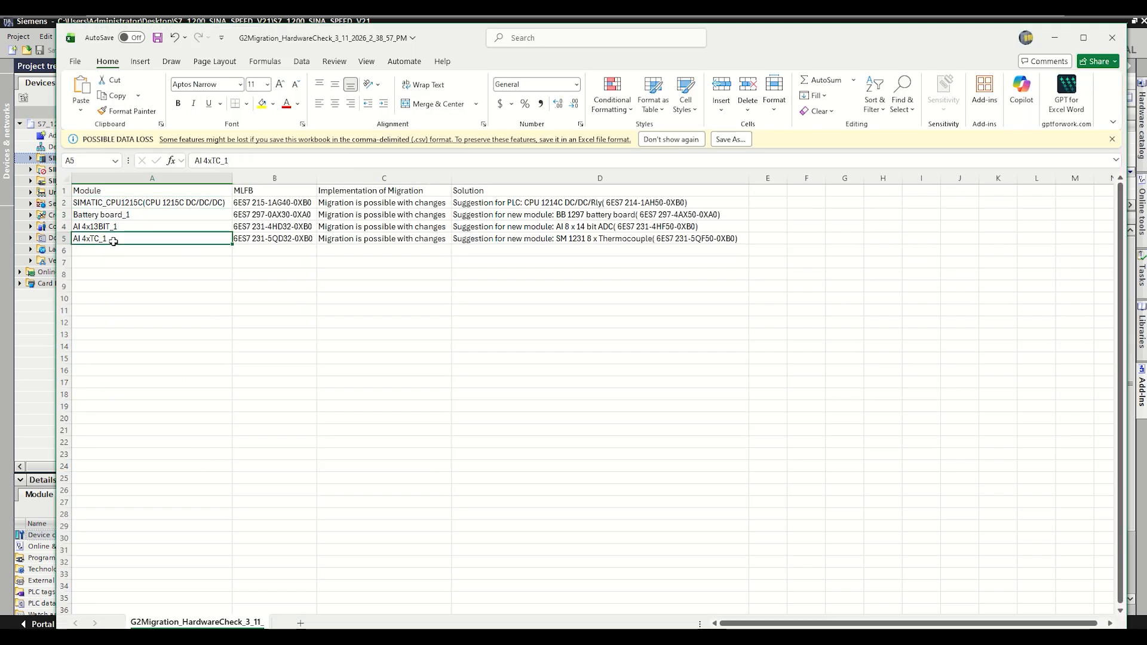
left_click_drag(281, 205, 281, 240)
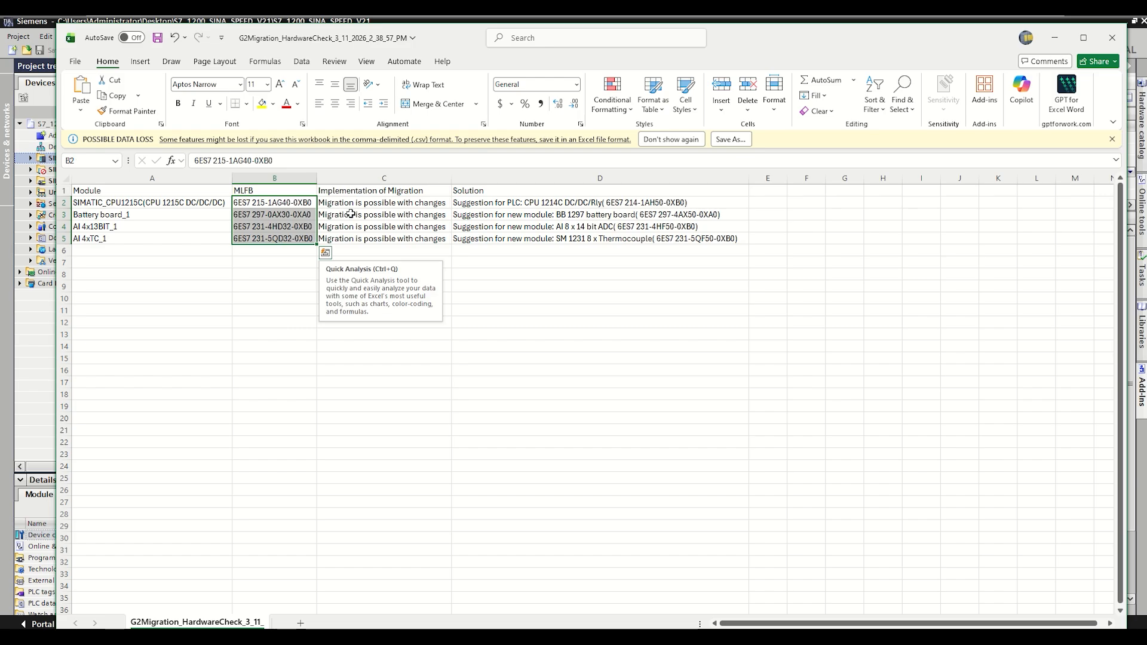
left_click_drag(352, 206, 376, 243)
left_click(584, 248, "shift")
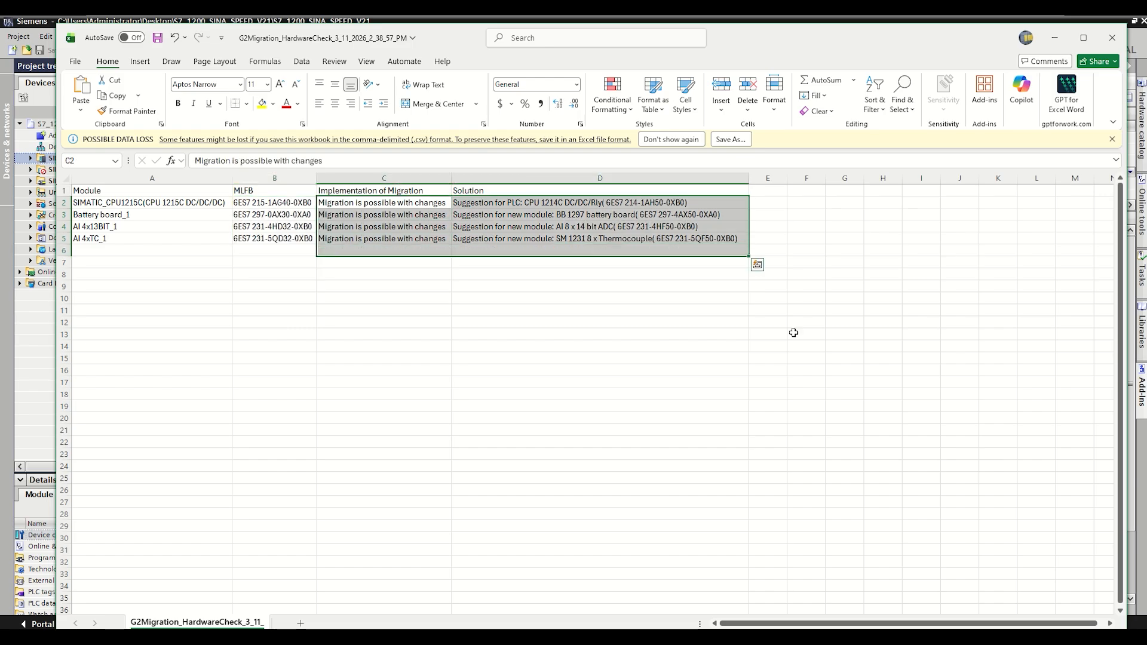
left_click(552, 205)
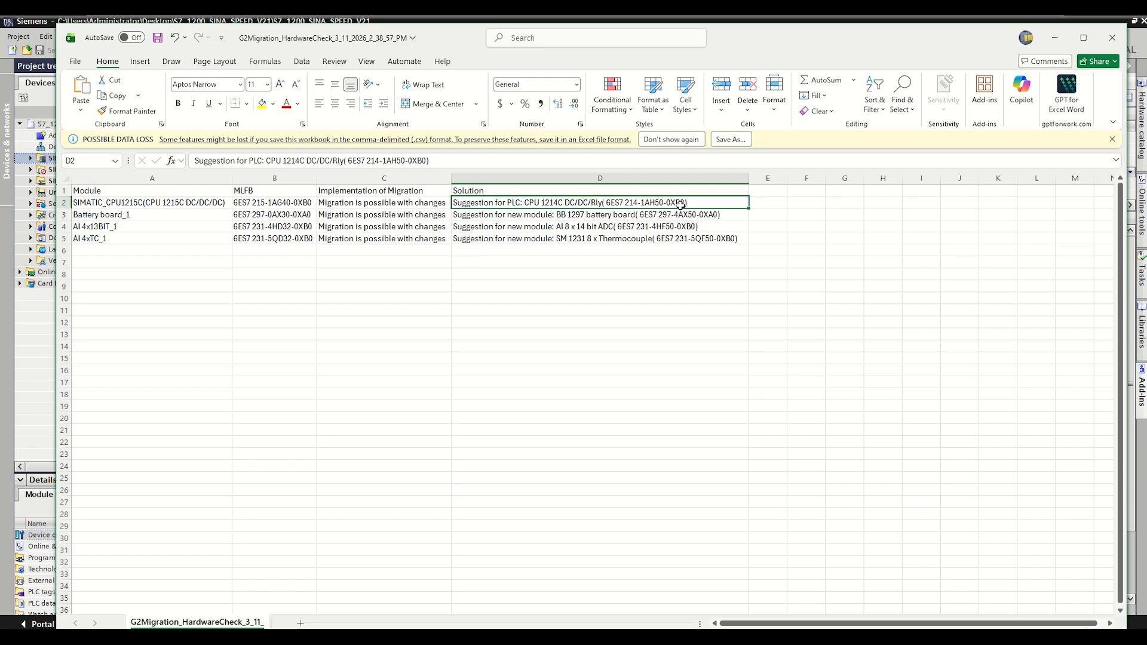
left_click(1113, 38)
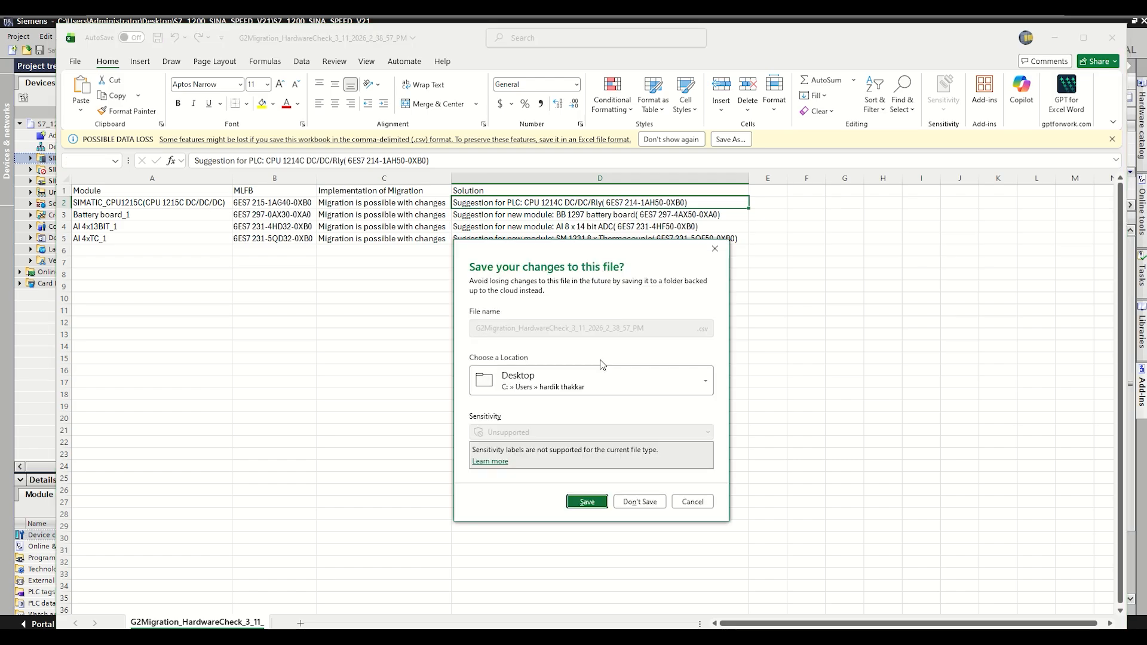
left_click(639, 501)
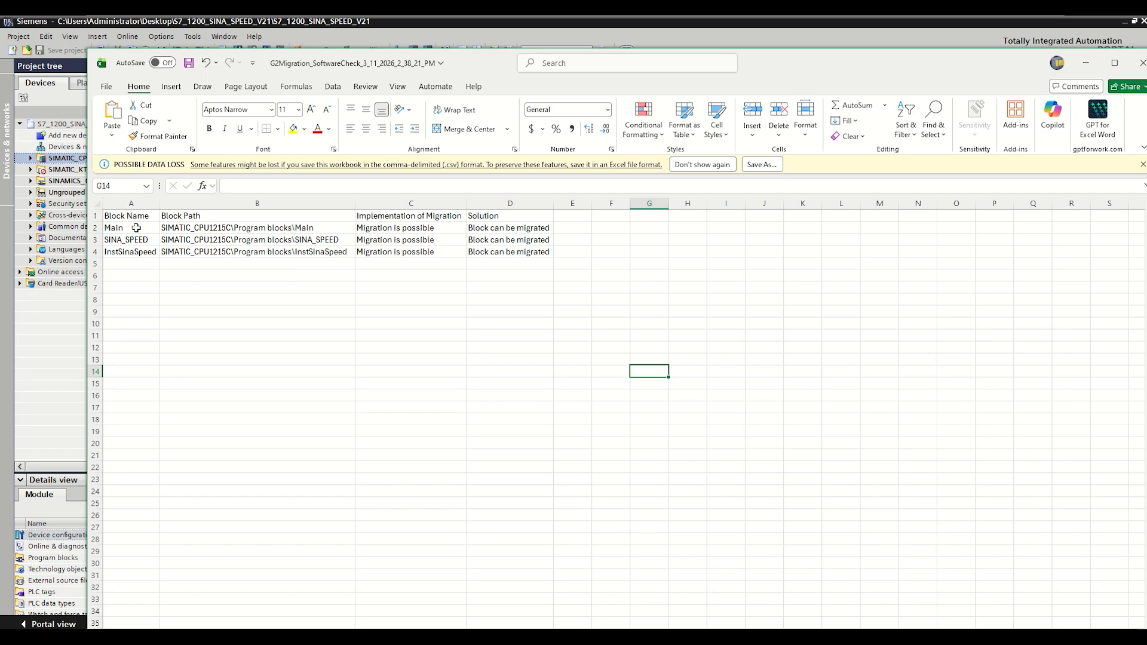
Review the migration status of the program blocks in the software check report and return to TIA Portal
left_click_drag(136, 227, 536, 253)
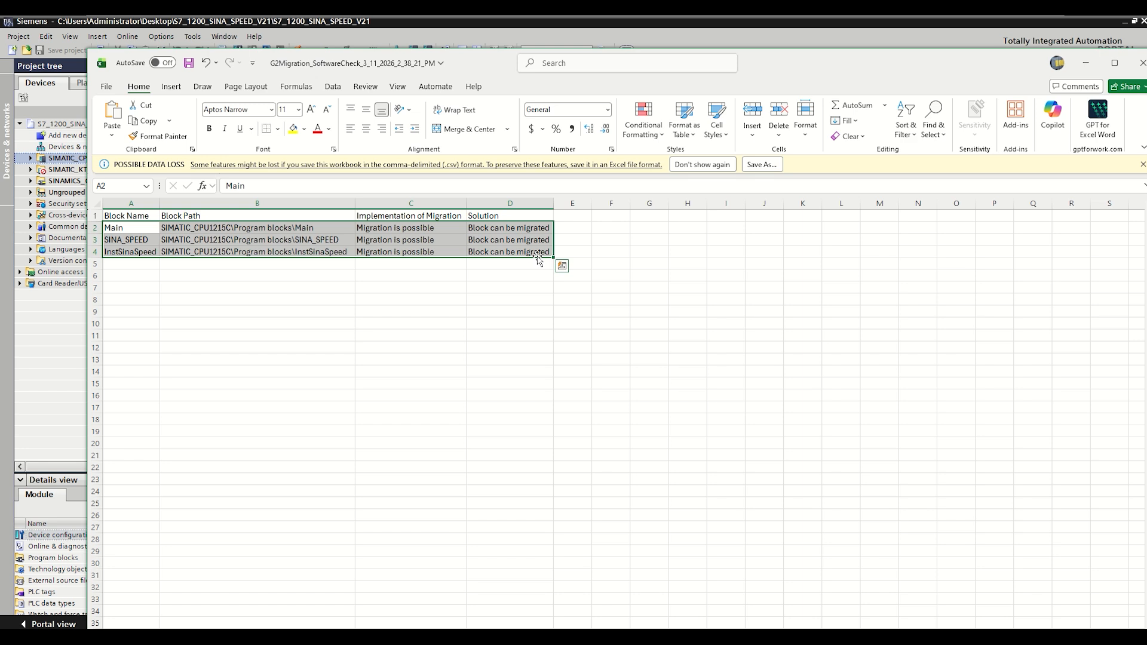
left_click(52, 356)
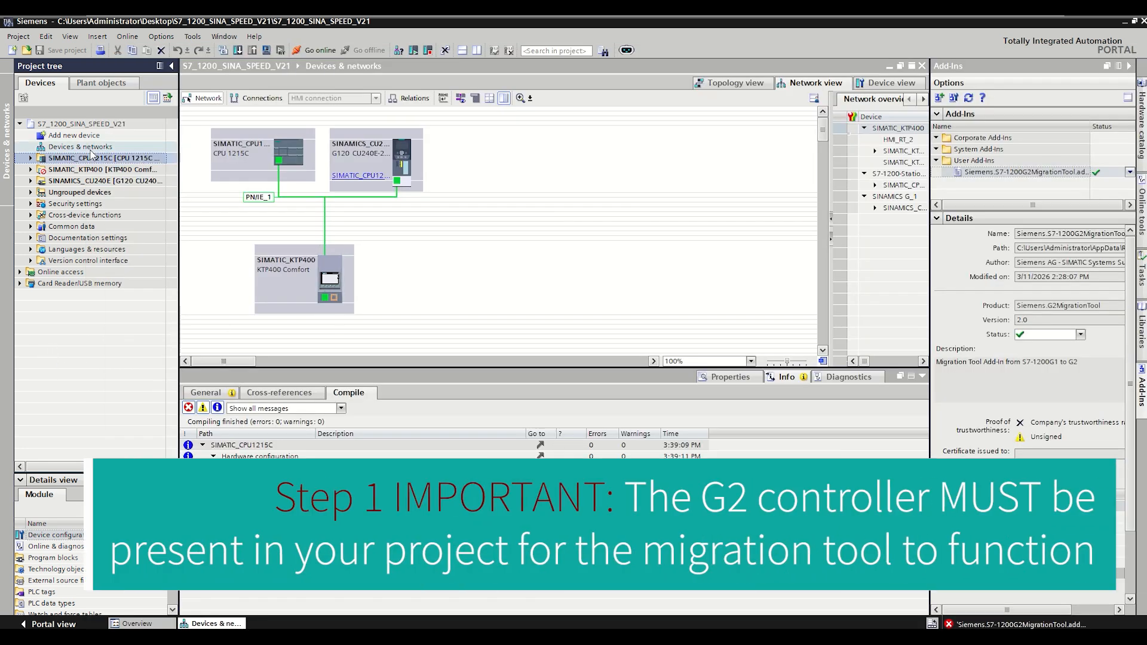
Add a SIMATIC S7-1200 G2 CPU 1214C DC/DC/DC, article number 6ES7 214-1AH50-0XB0, version V4.1, named G2_PLC_1
double_click(75, 135)
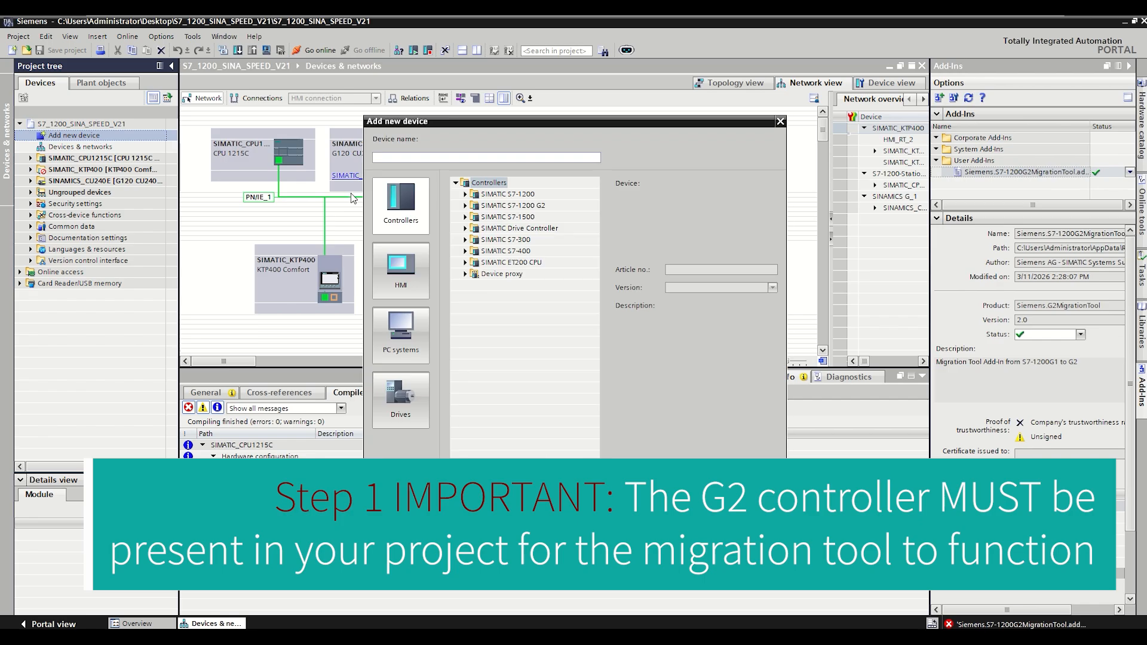
left_click(466, 206)
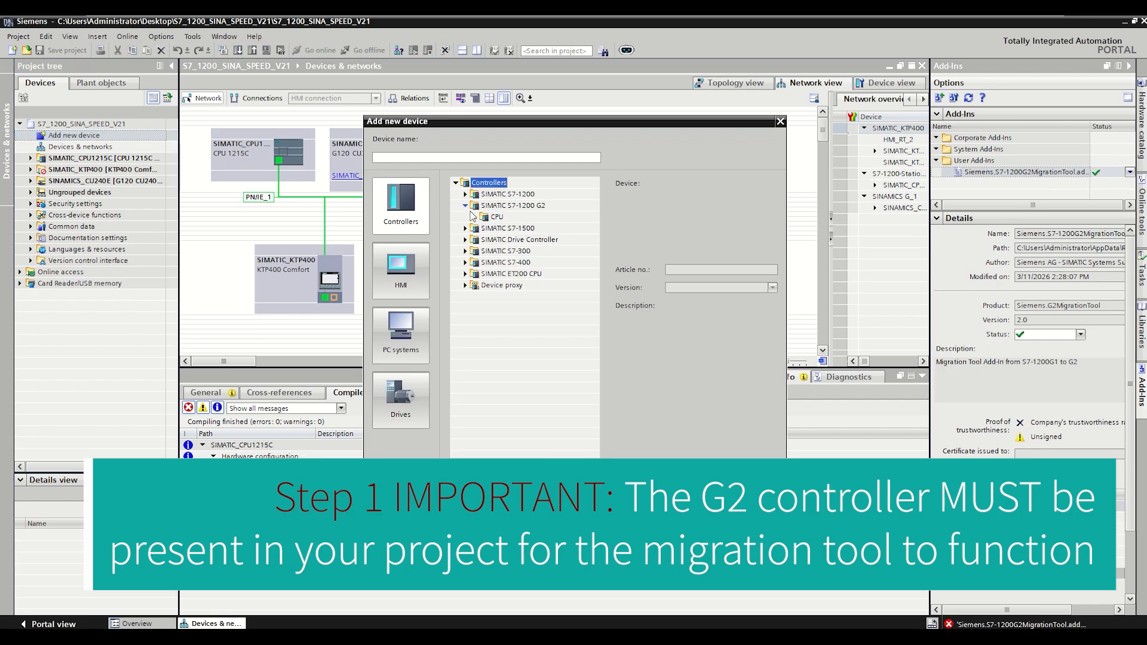
left_click(477, 217)
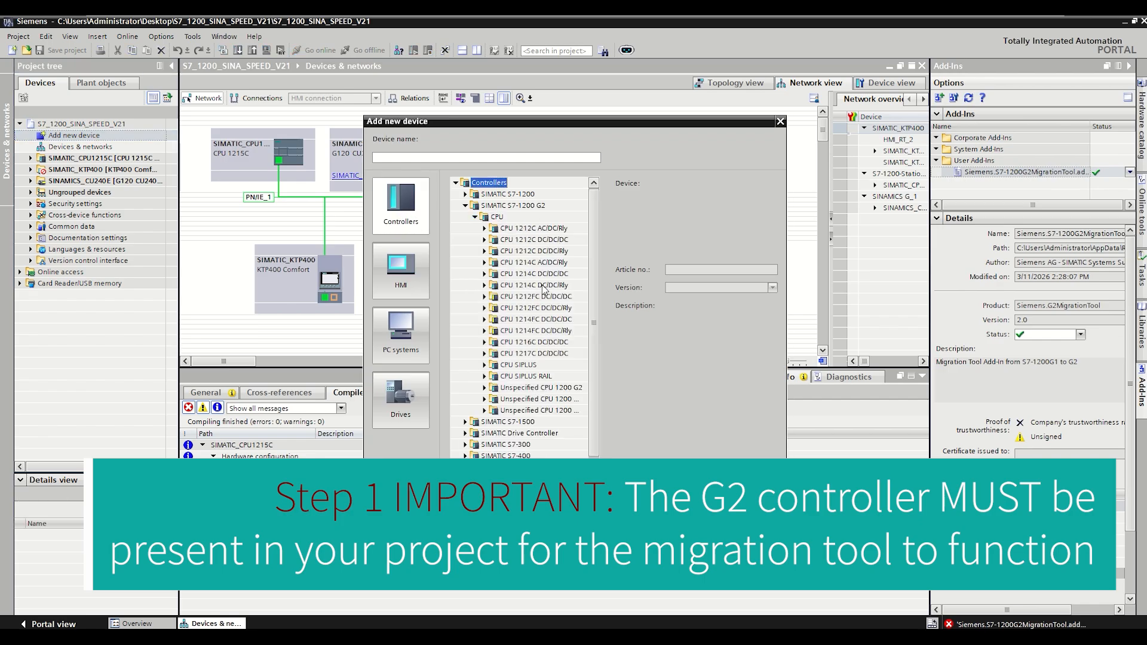
double_click(515, 275)
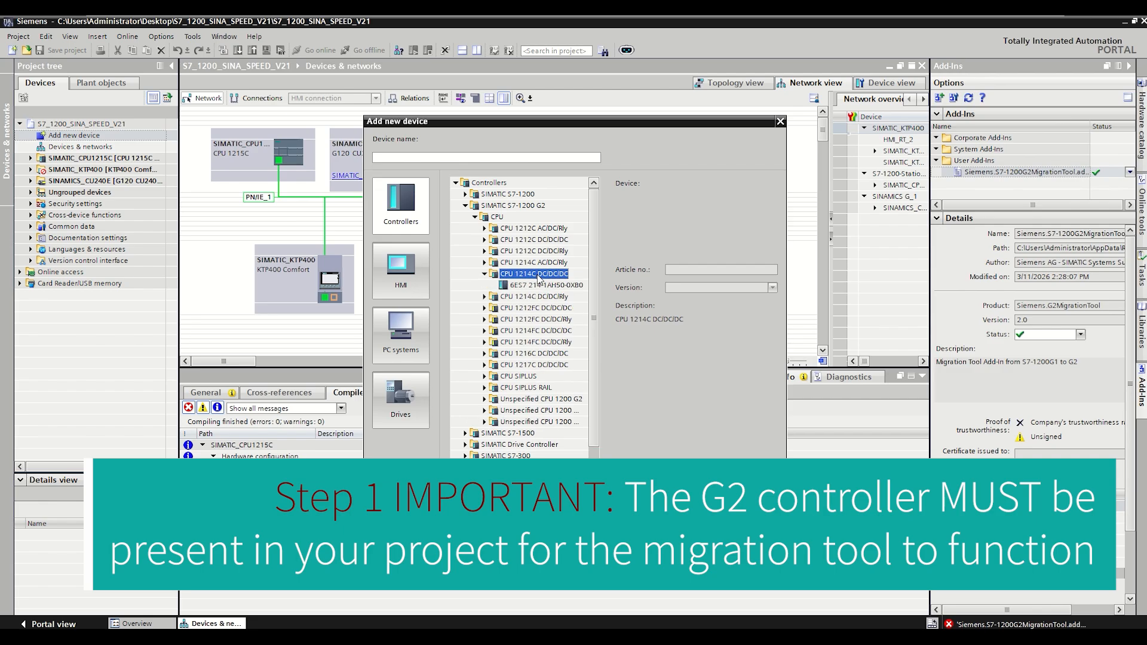
left_click(544, 286)
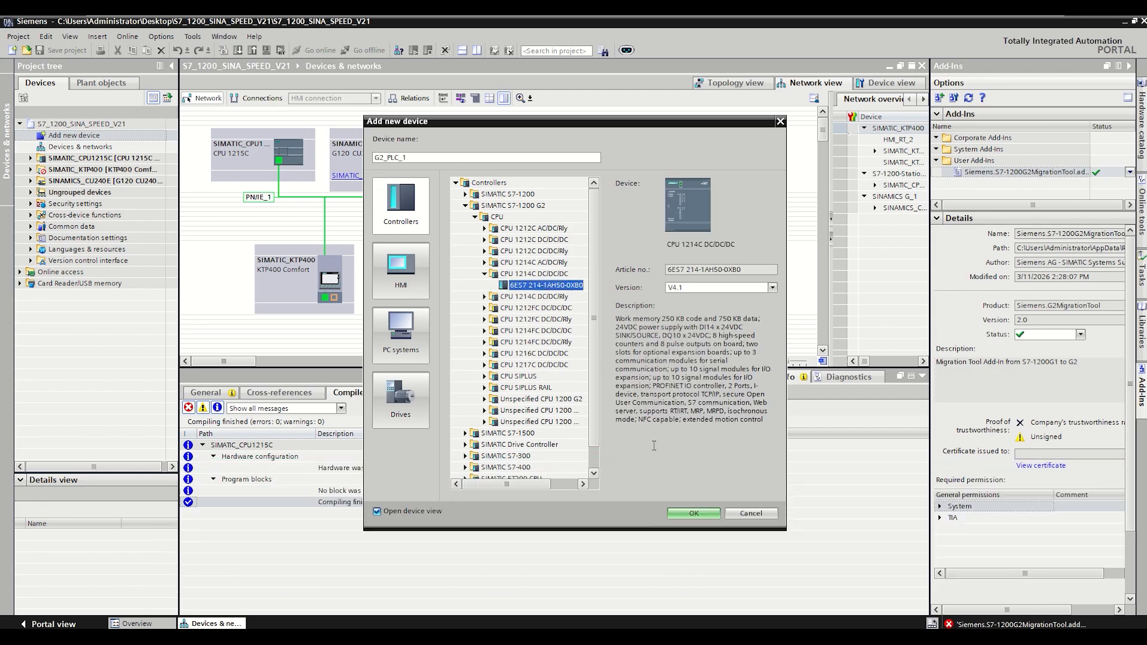
left_click(704, 515)
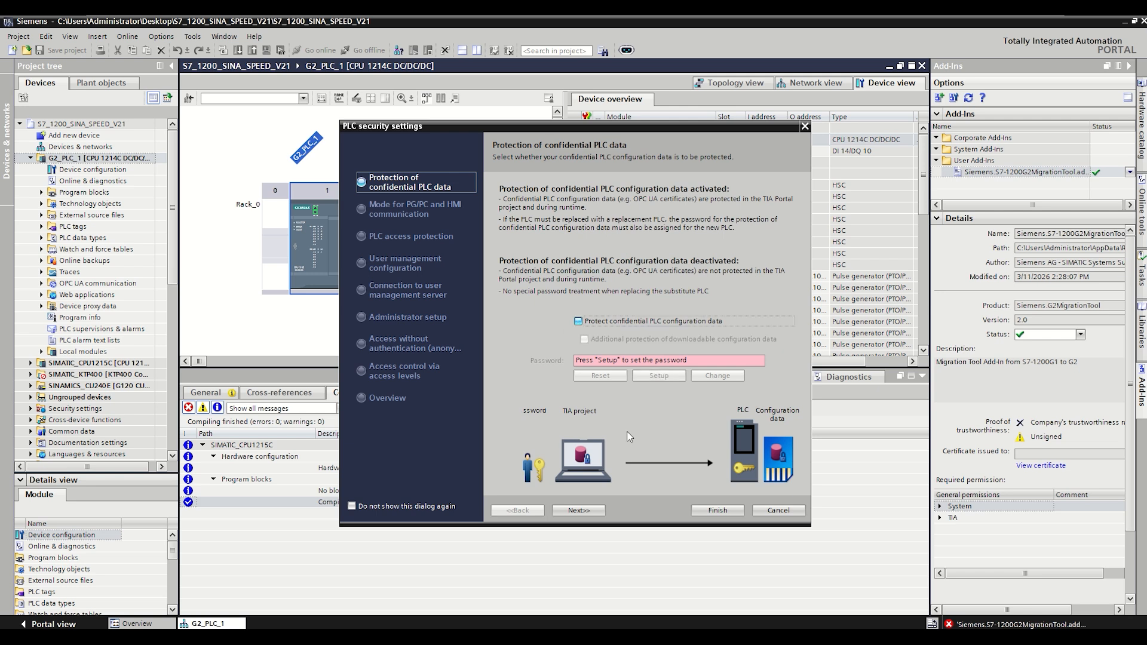
Complete the PLC security settings with confidential data protection disabled, only secure PG/PC and HMI communication allowed, and access control disabled
left_click(578, 510)
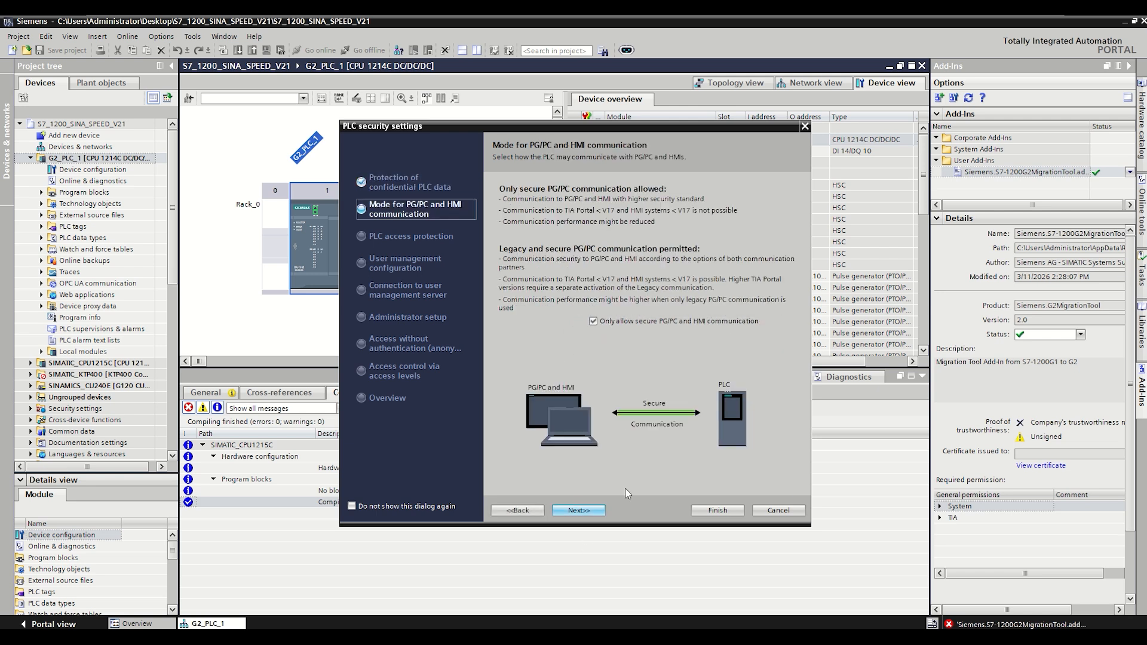
left_click(573, 510)
left_click(507, 227)
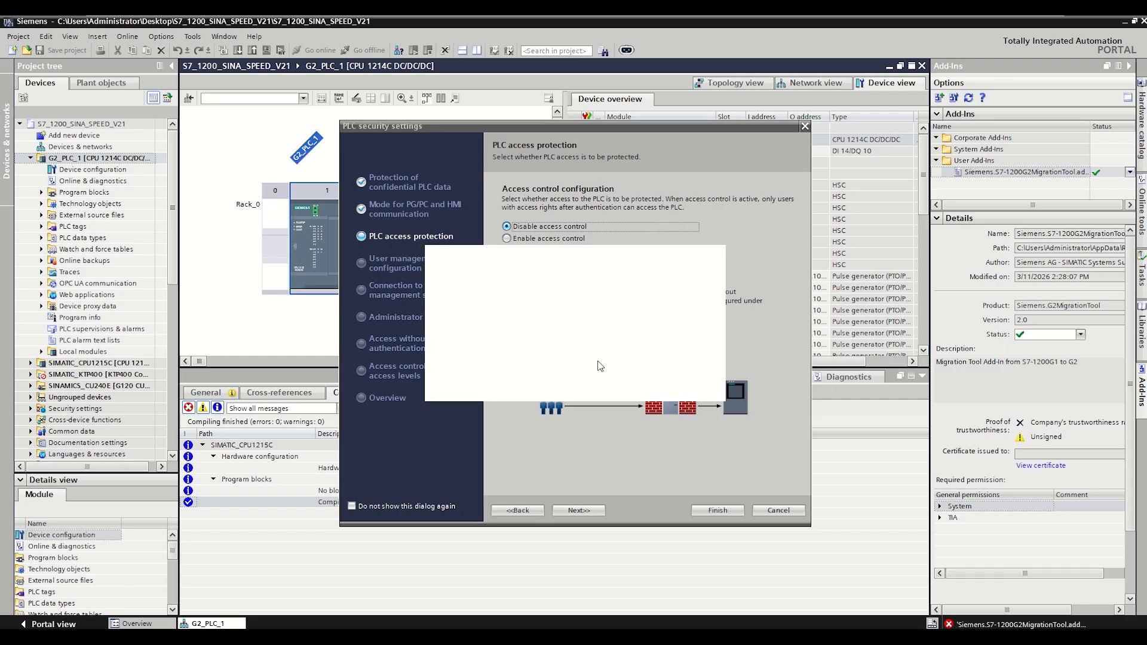
left_click(644, 386)
left_click(575, 508)
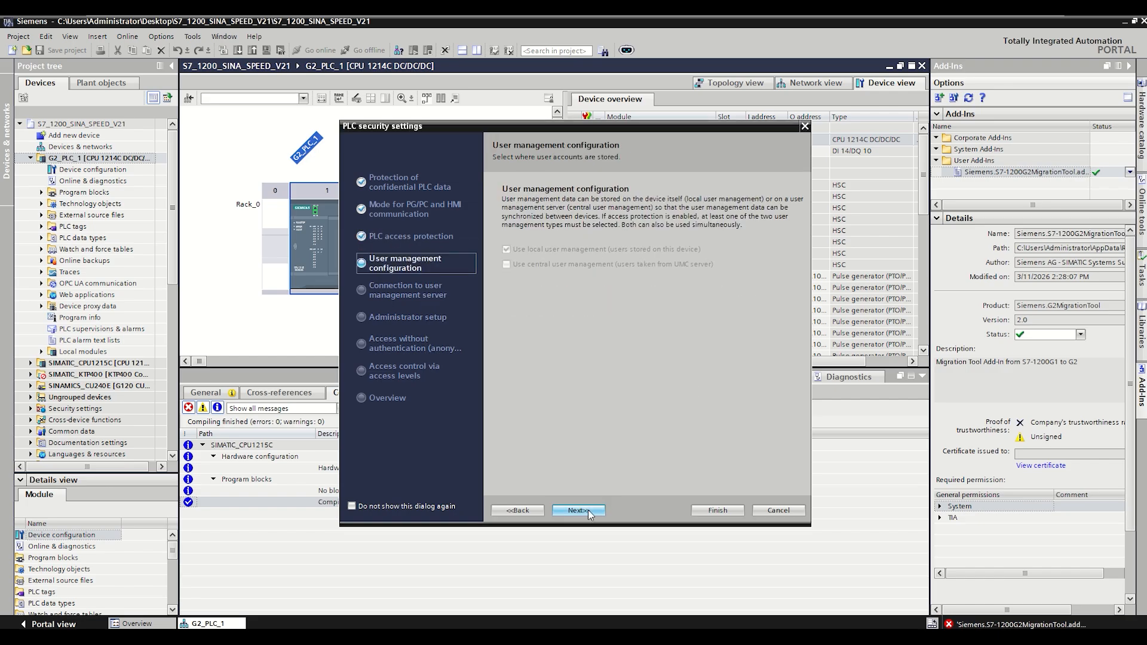
left_click(588, 510)
left_click(600, 509)
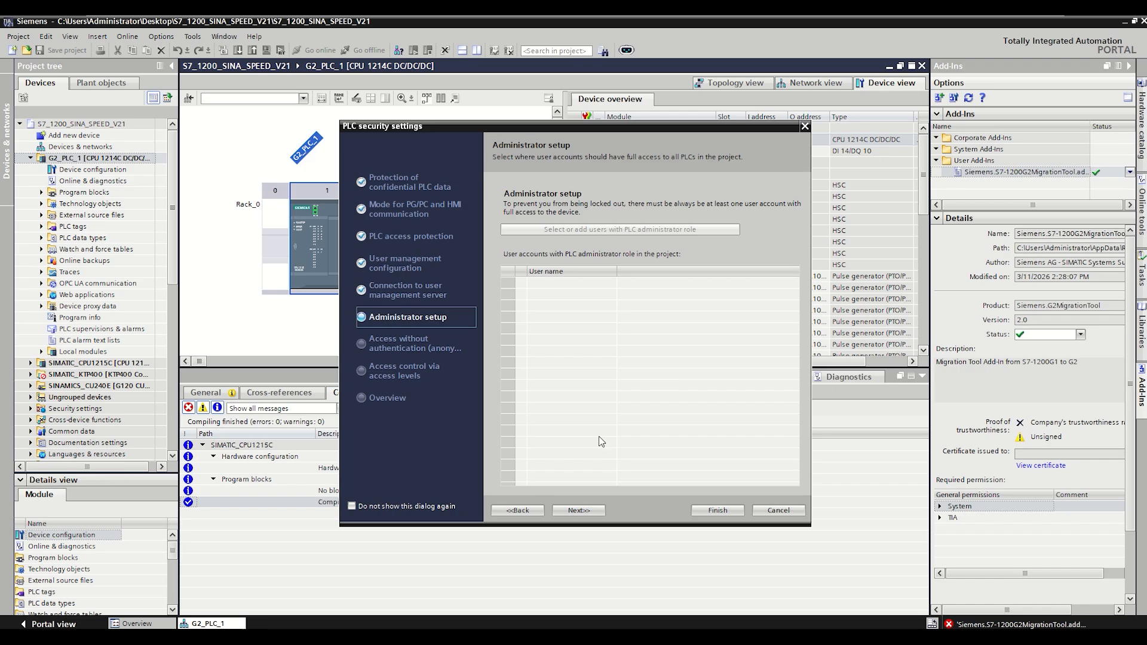
left_click(582, 510)
left_click(589, 510)
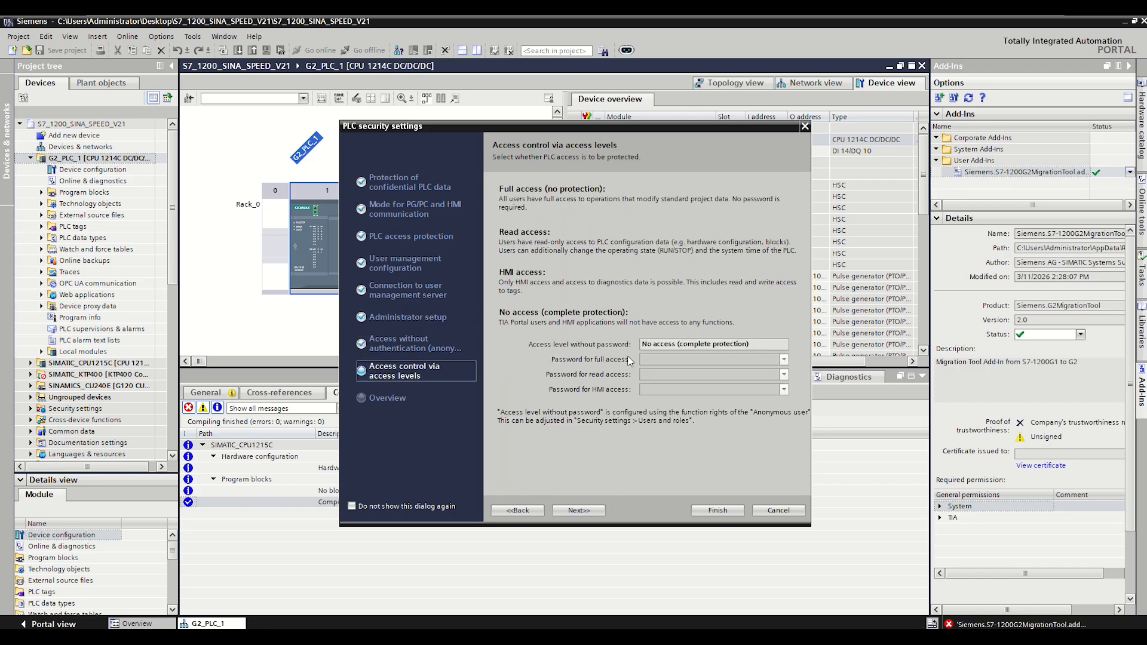
left_click(591, 510)
left_click(717, 510)
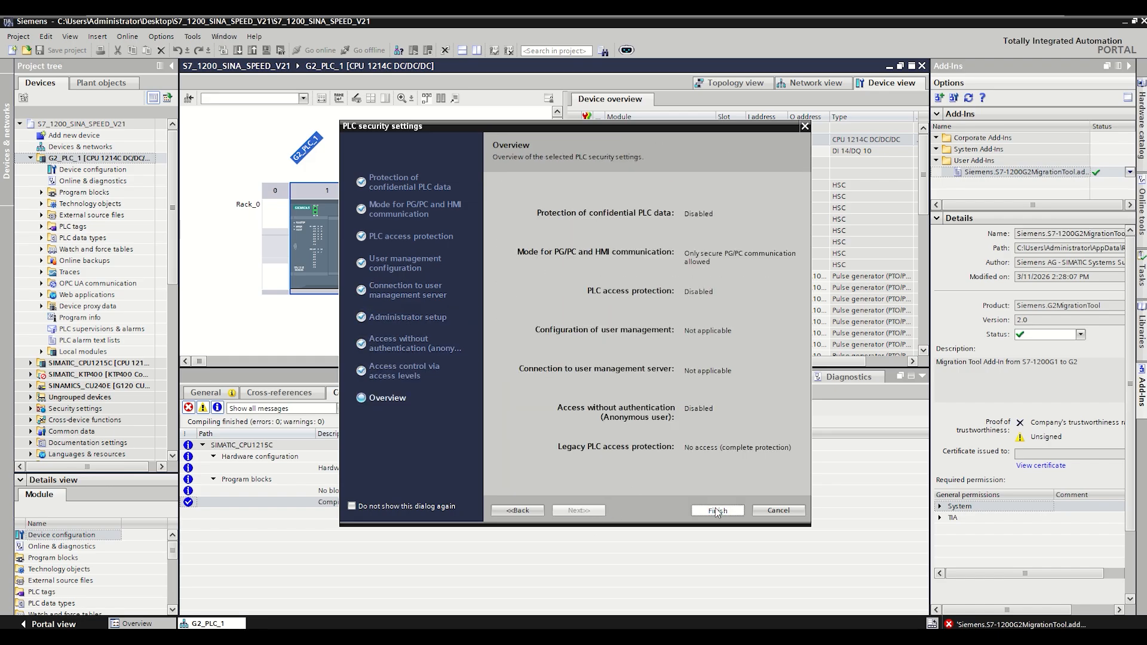
Place G2_PLC_1 in the network view beside the SINAMICS drive, in the same row as SIMATIC_CPU1215C
left_click(812, 82)
left_click(217, 303)
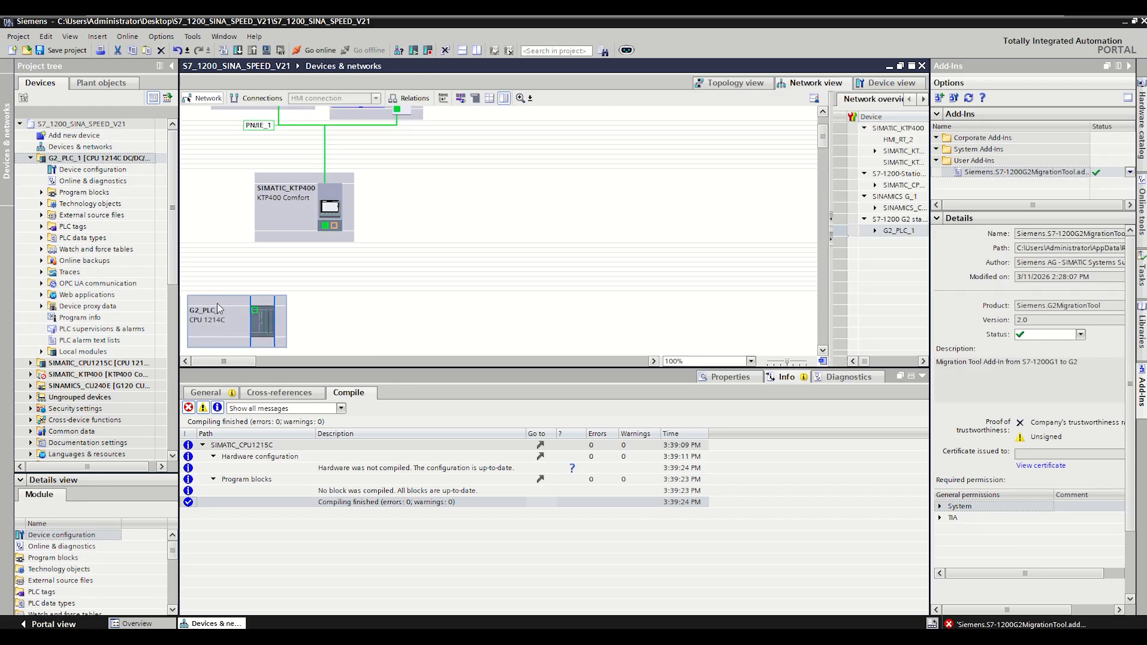
left_click_drag(217, 303, 564, 184)
scroll(565, 185, "up", 1)
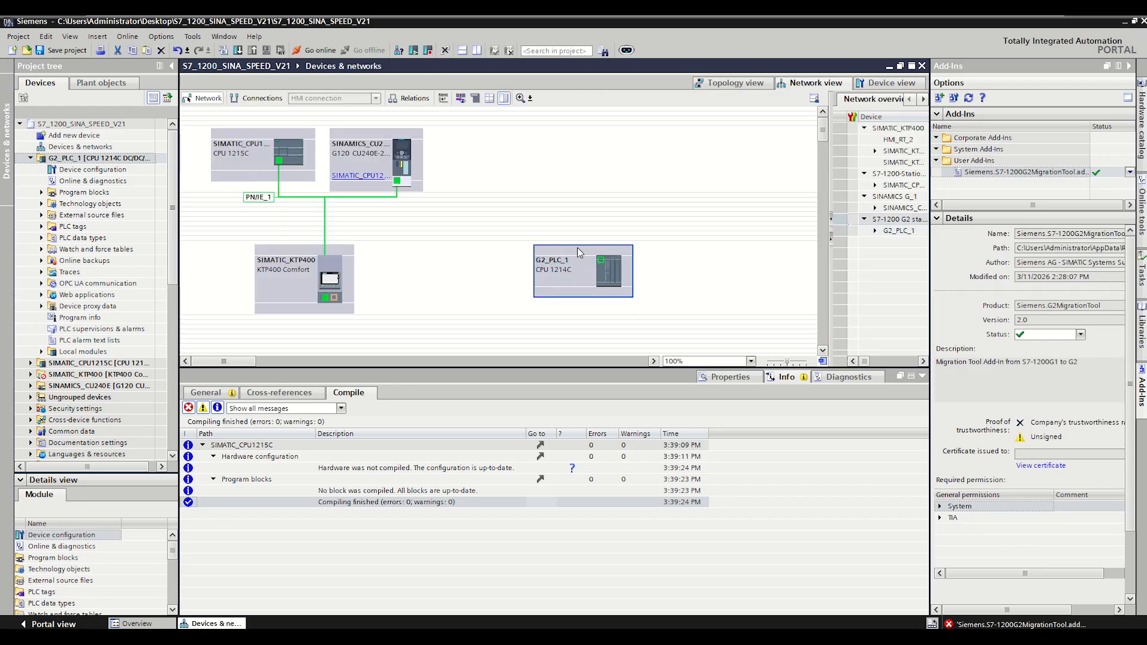
left_click_drag(578, 249, 586, 142)
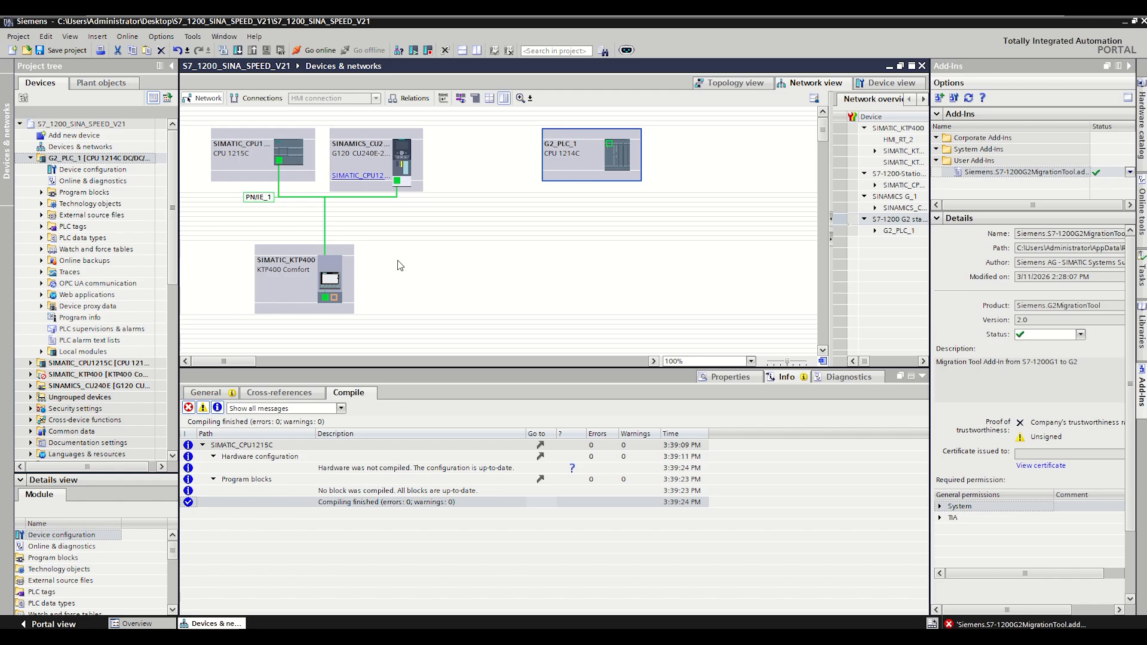
Open the S7-1200 G2 migration for SIMATIC_CPU1215C and enable hardware, onboard IO and software migration with existing elements overwritten
left_click(30, 158)
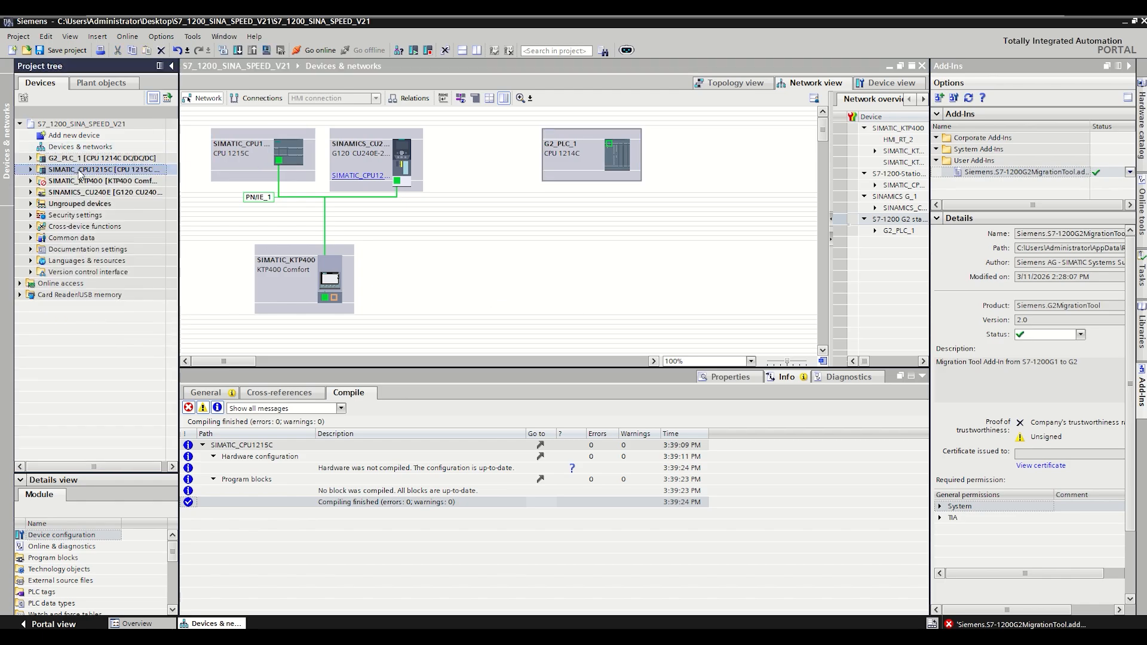
right_click(79, 170)
mouse_move(157, 585)
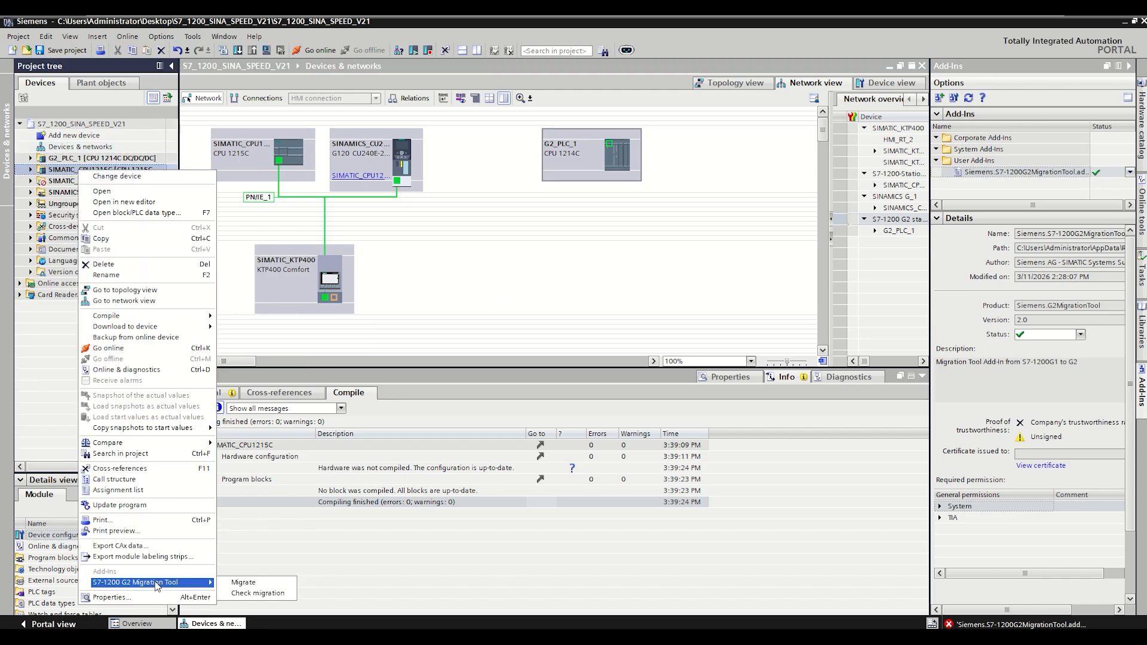
left_click(248, 583)
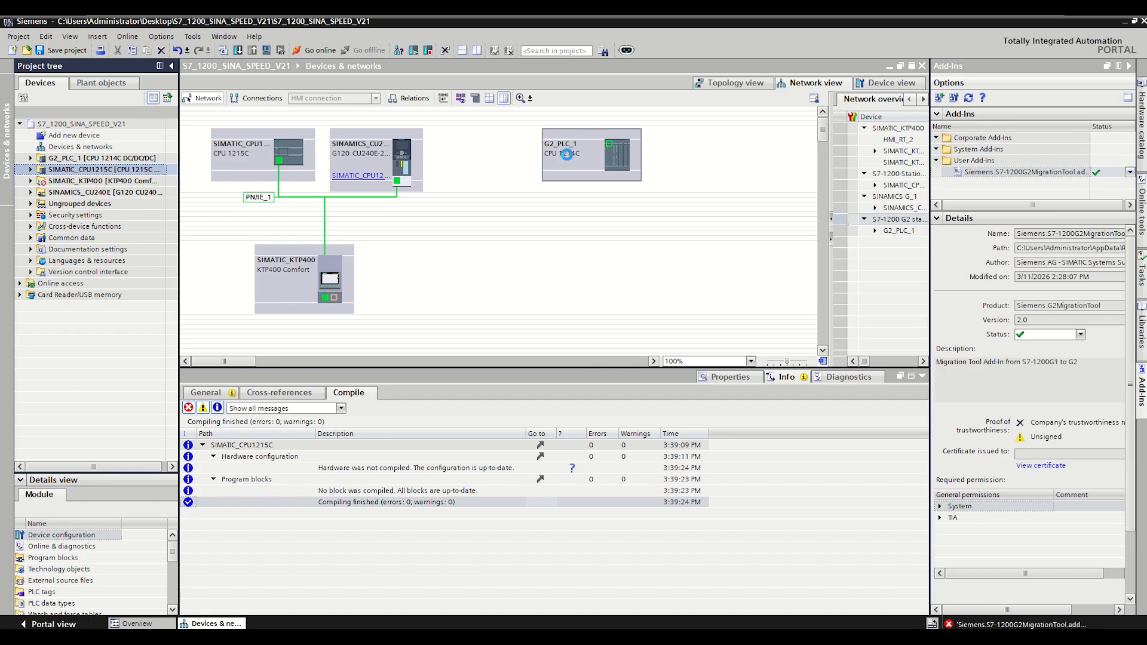
left_click(399, 294)
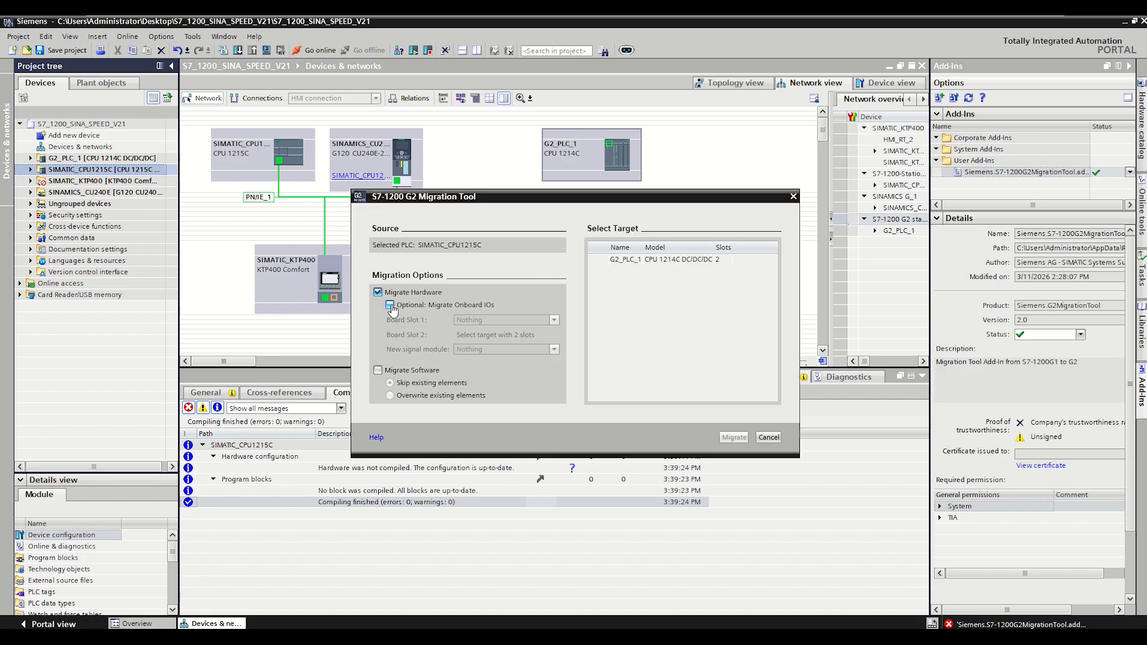
left_click(390, 305)
left_click(378, 370)
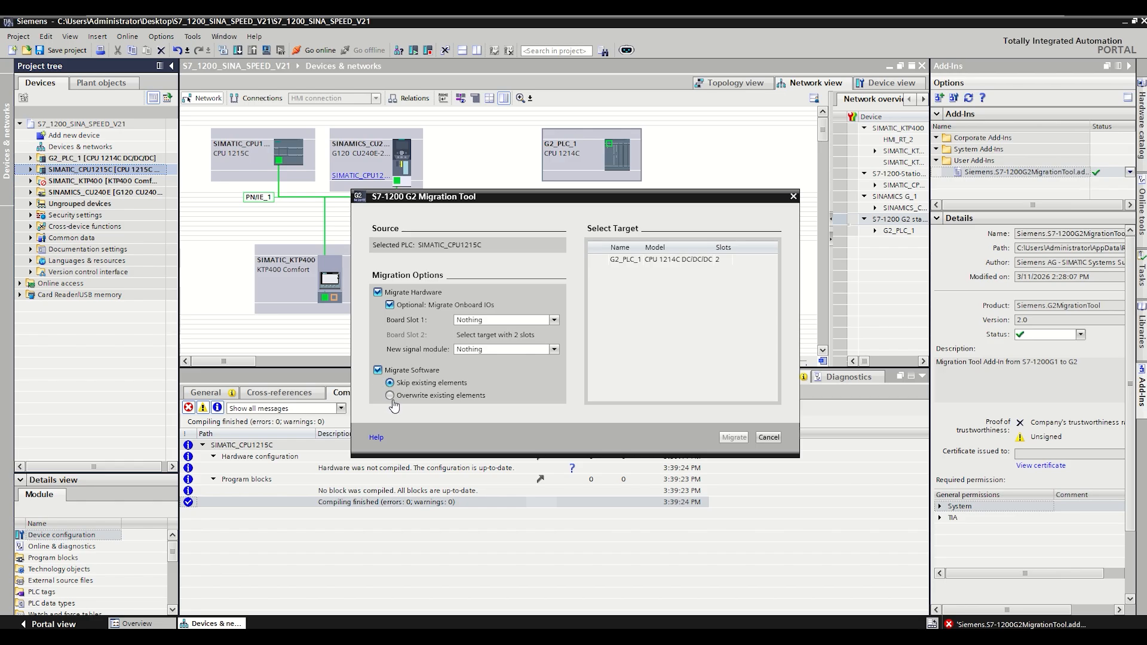
left_click(390, 396)
Migrate to target G2_PLC_1 with Board Slot 1 set to Migrate plugged board and Board Slot 2 to AI2/AQ2 2x14BIT, and close the results
left_click(514, 321)
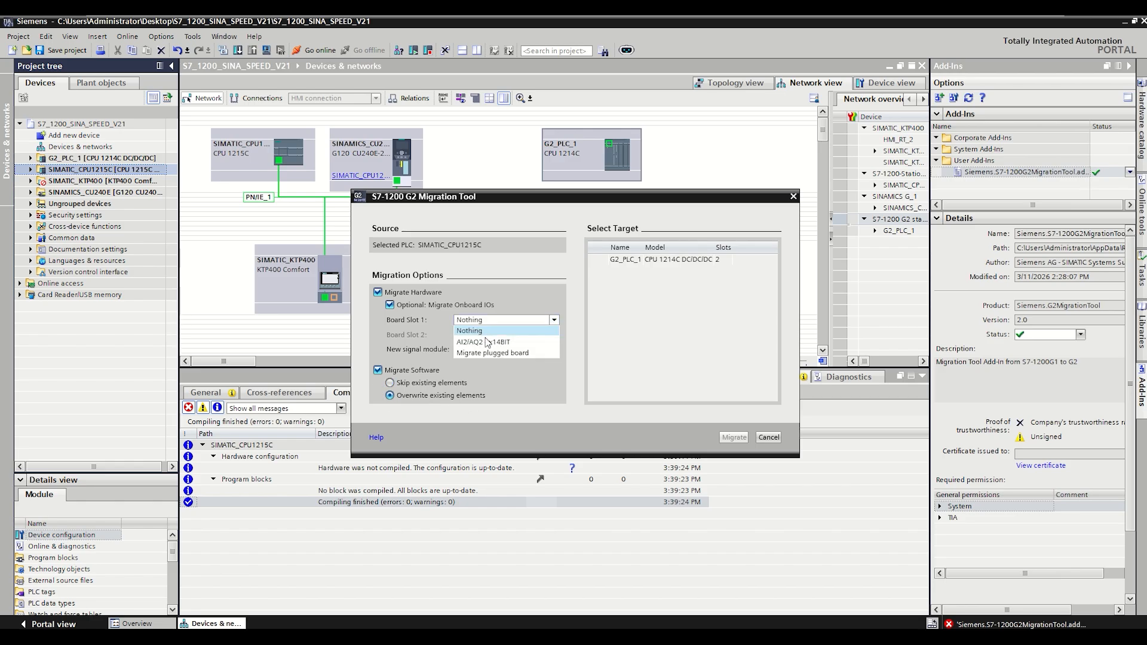
left_click(475, 353)
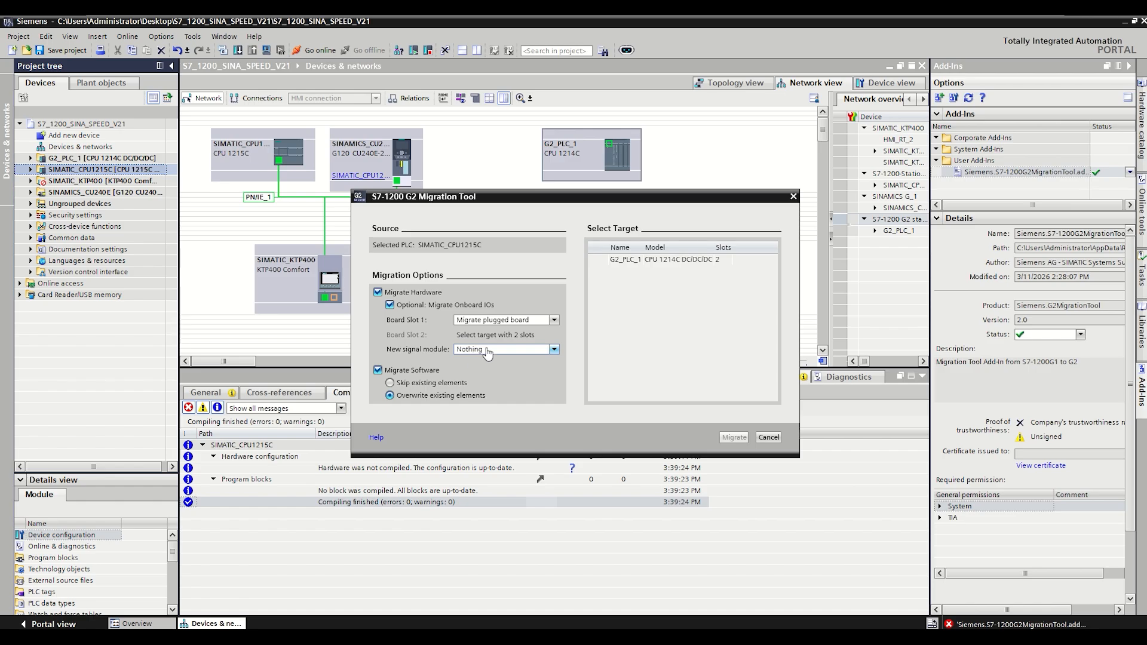
left_click(635, 263)
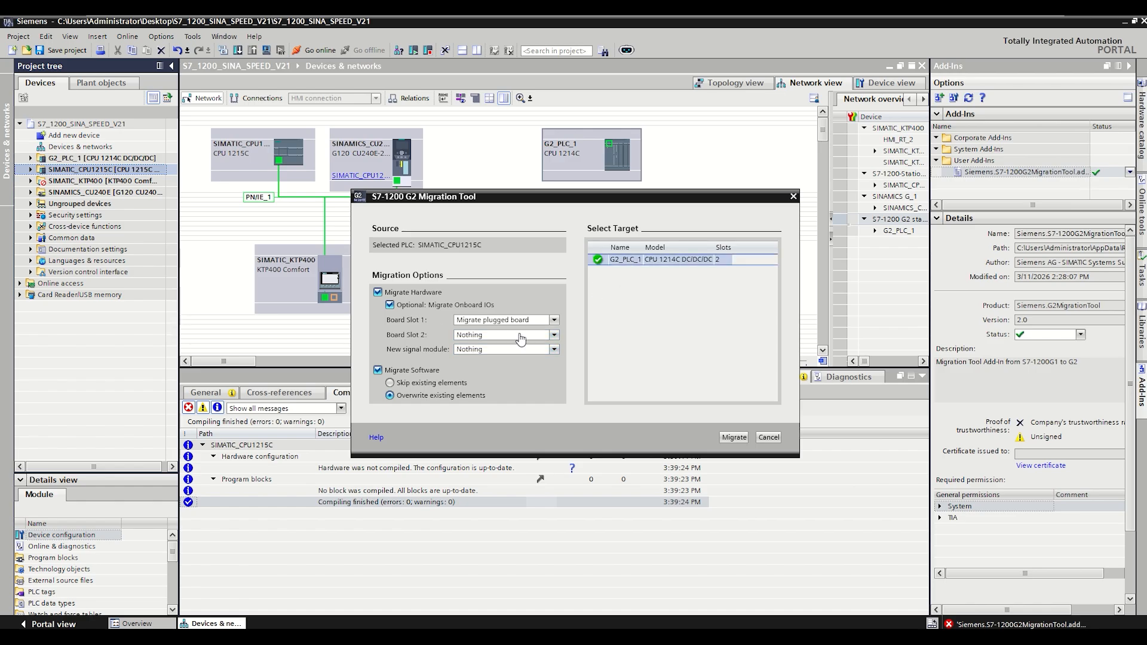
left_click(481, 336)
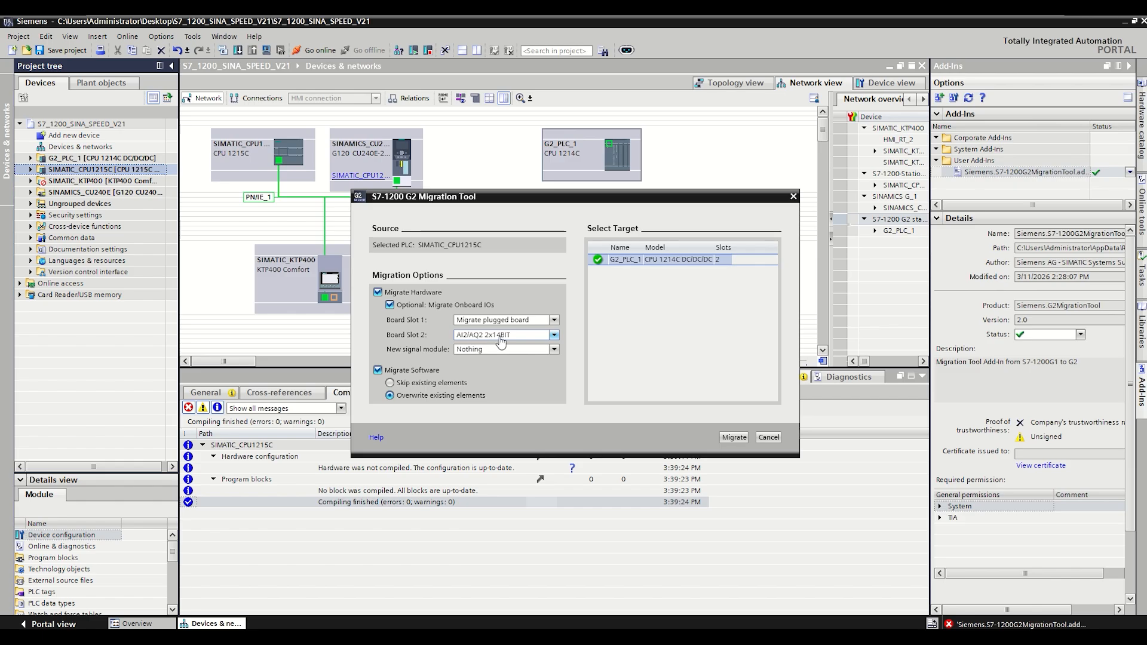
left_click(734, 438)
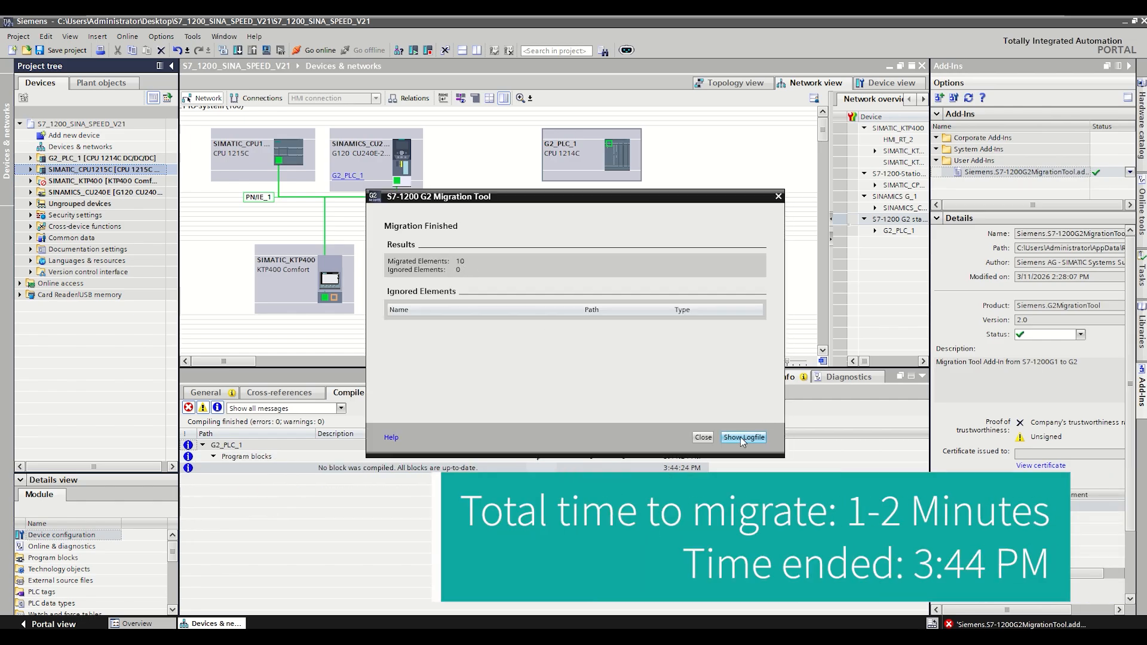
left_click(703, 437)
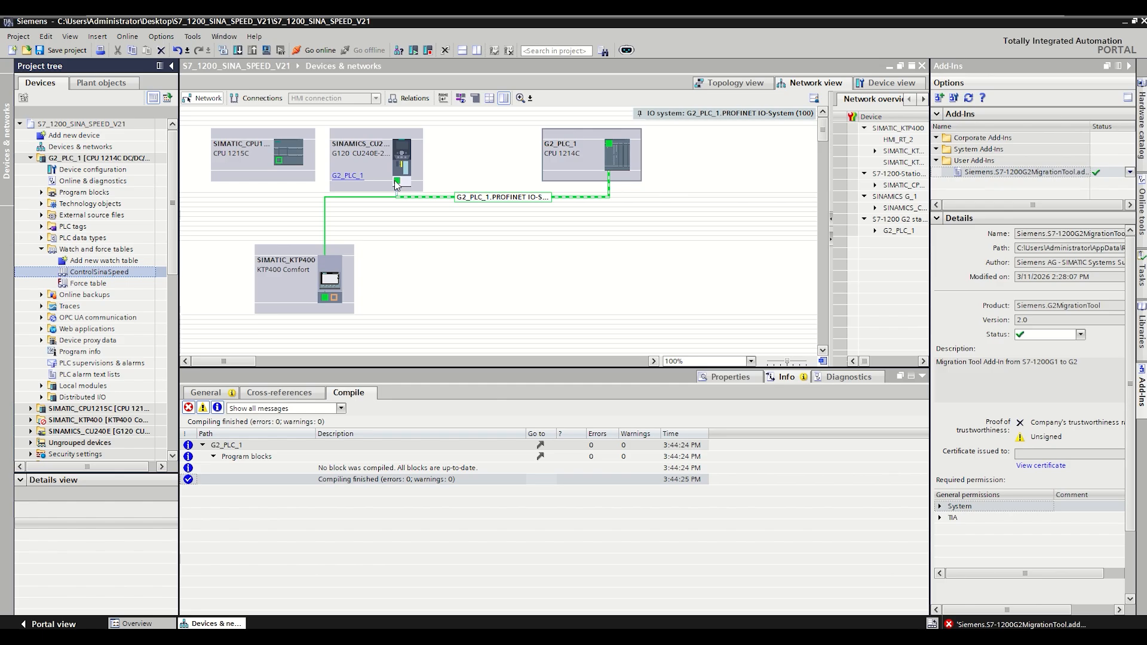
Review the migrated PROFINET connection and G2_PLC_1's battery board, AI2/AQ2 signal board and the analog input modules in slots 2 and 3
left_click(566, 195)
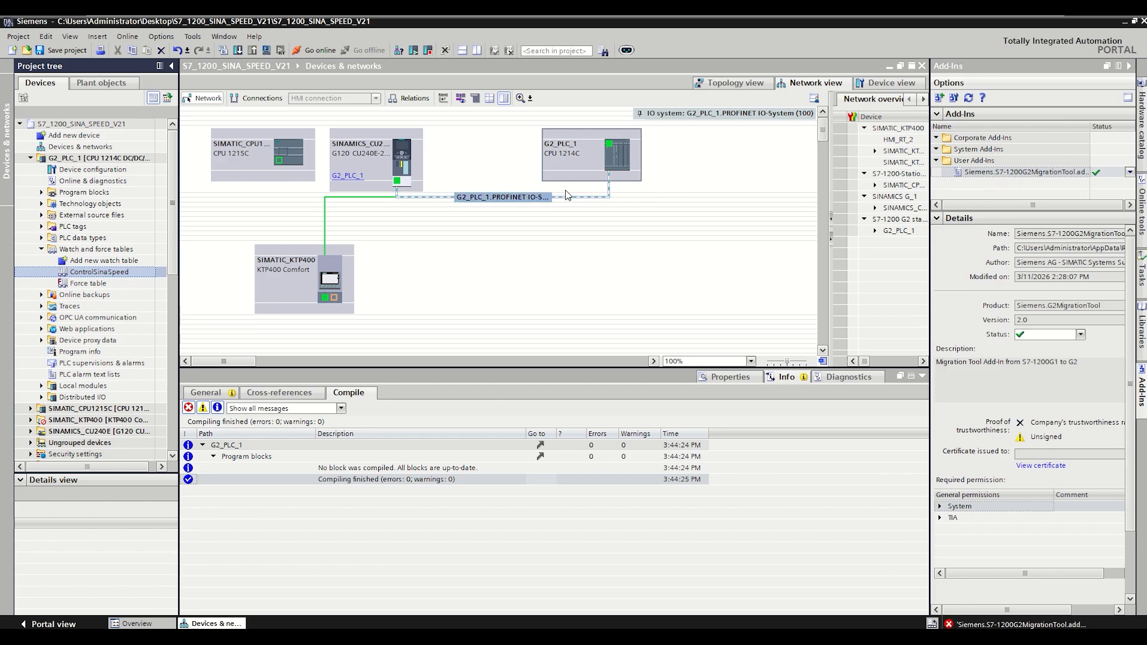
double_click(589, 172)
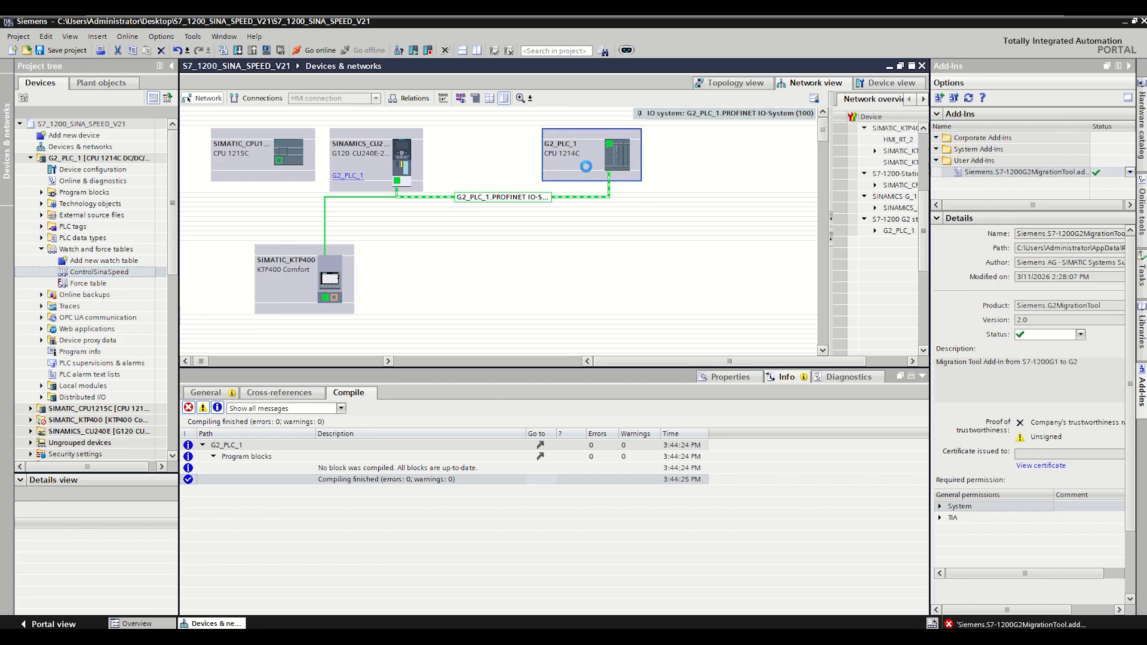
left_click(293, 237)
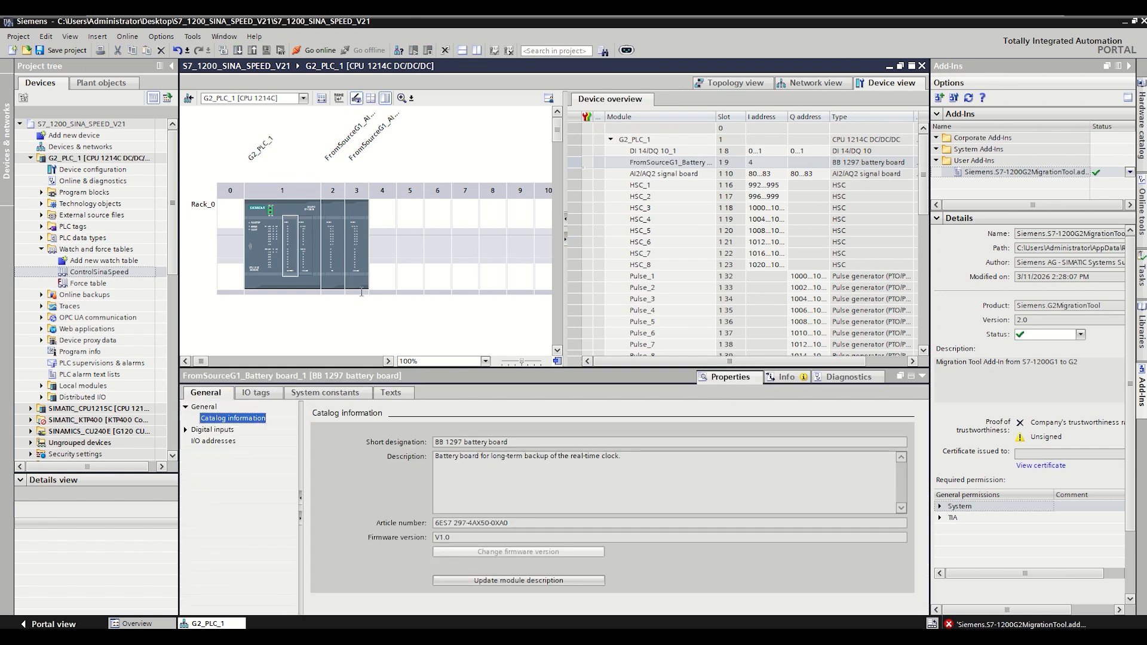
left_click(306, 253)
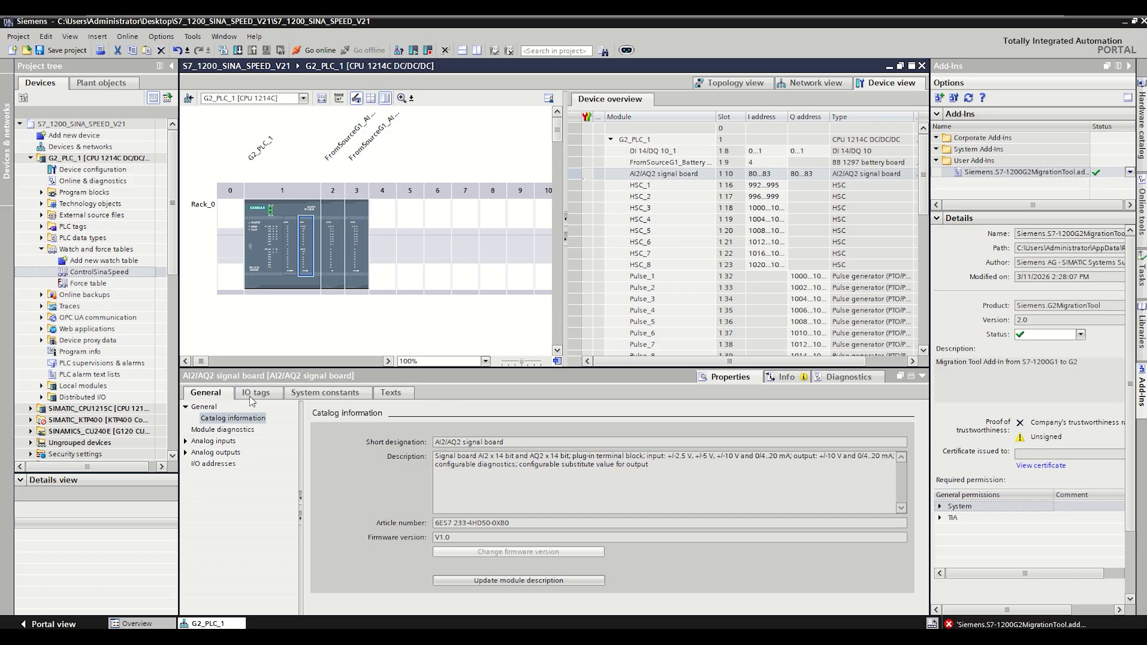
left_click(332, 245)
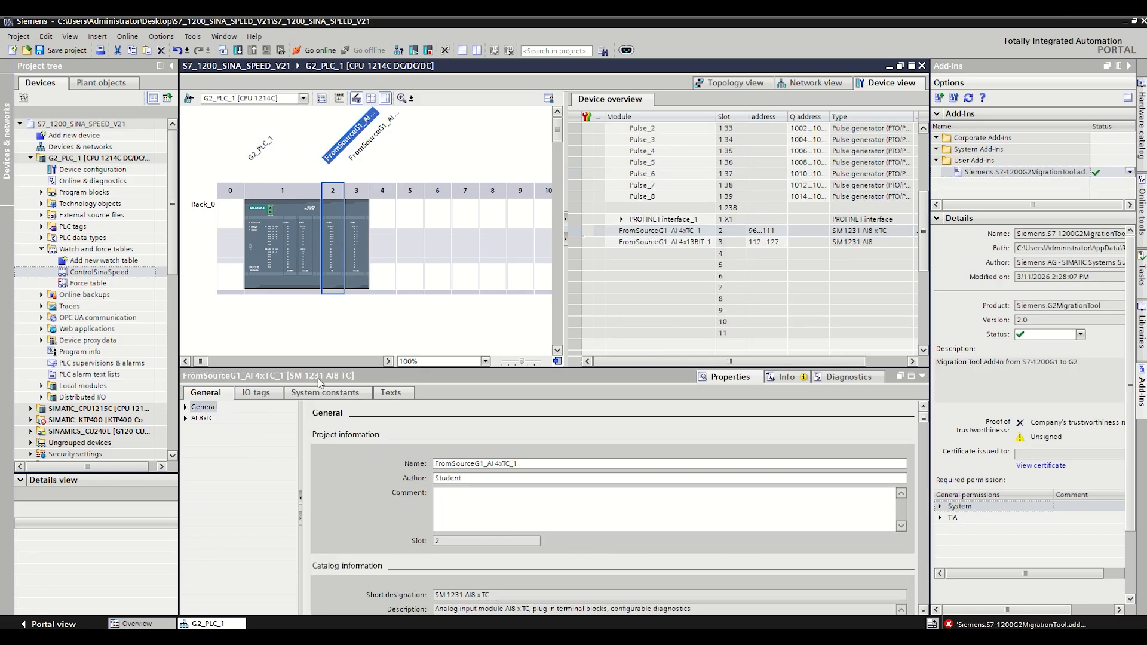
left_click(362, 209)
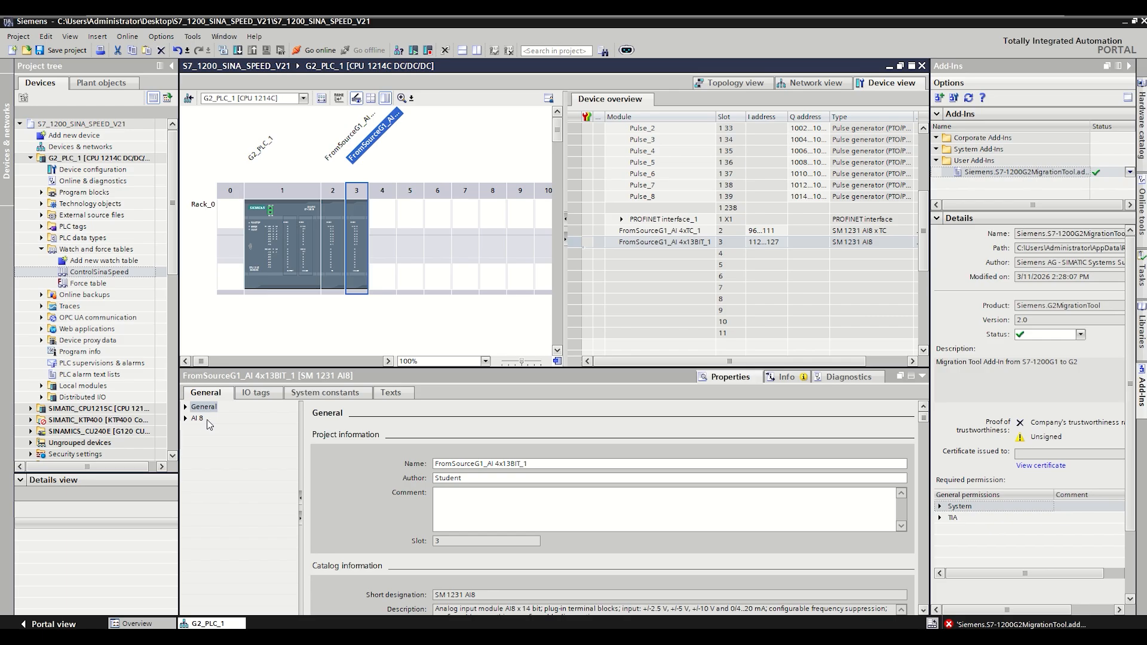